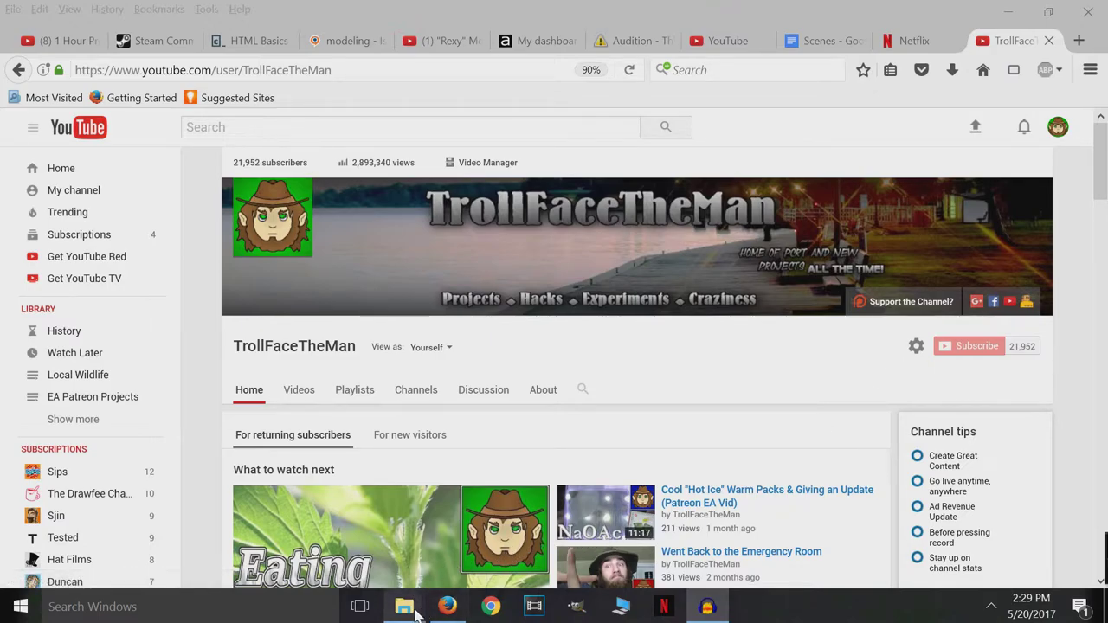
Switch to File Explorer's This PC window and examine the drives New Volume (D:), Recording Drive (Z:), Back Up (Y:) and Local Disk (C:)
mouse_move(413, 615)
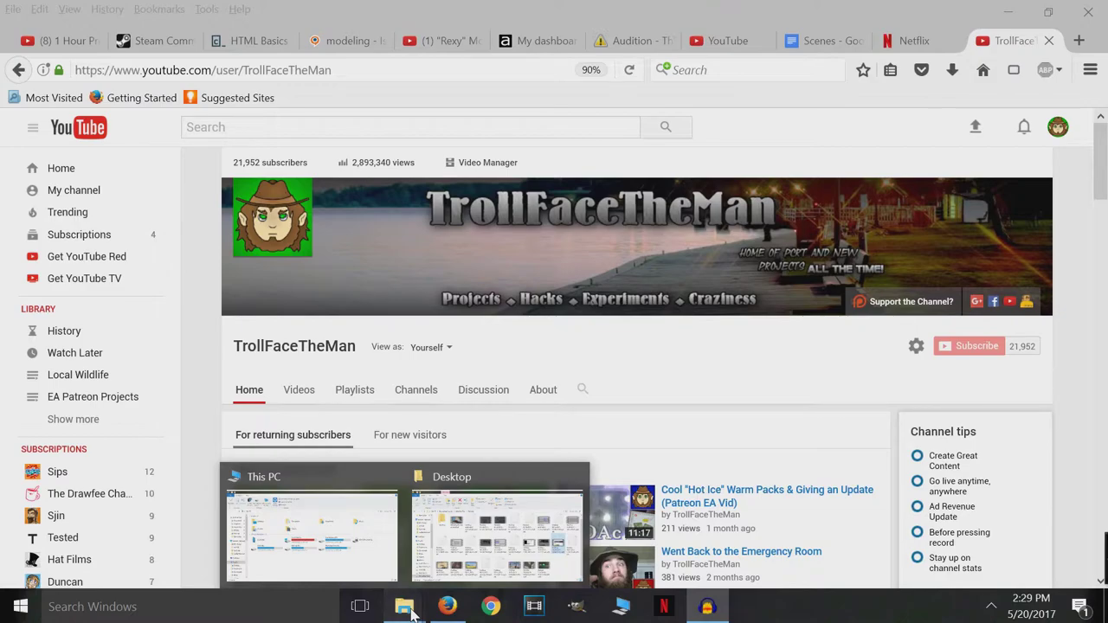
left_click(332, 545)
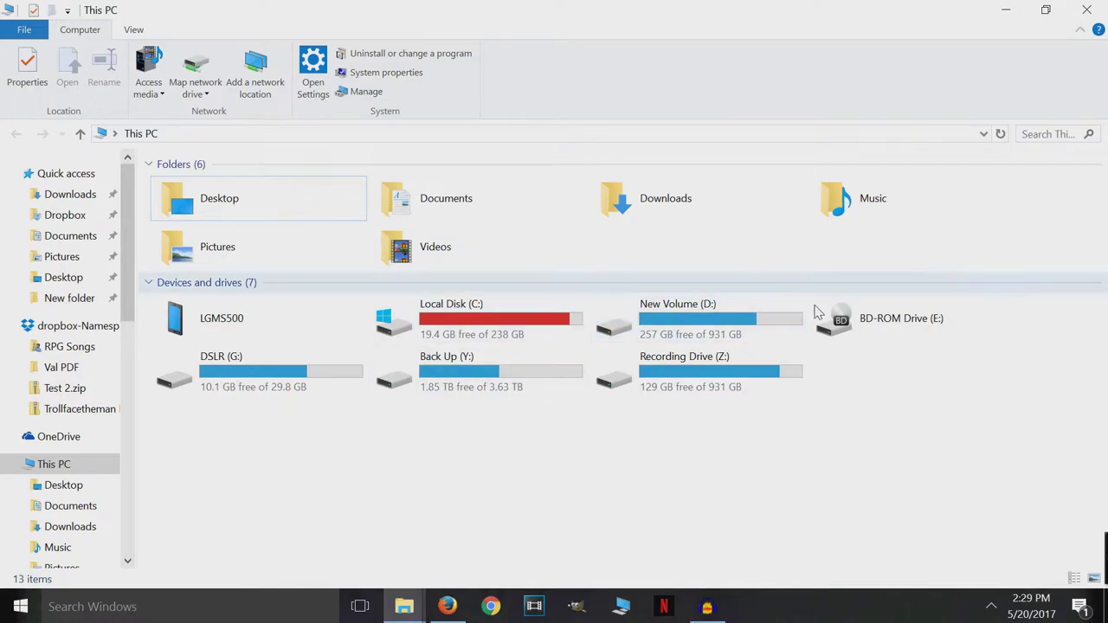
left_click(690, 328)
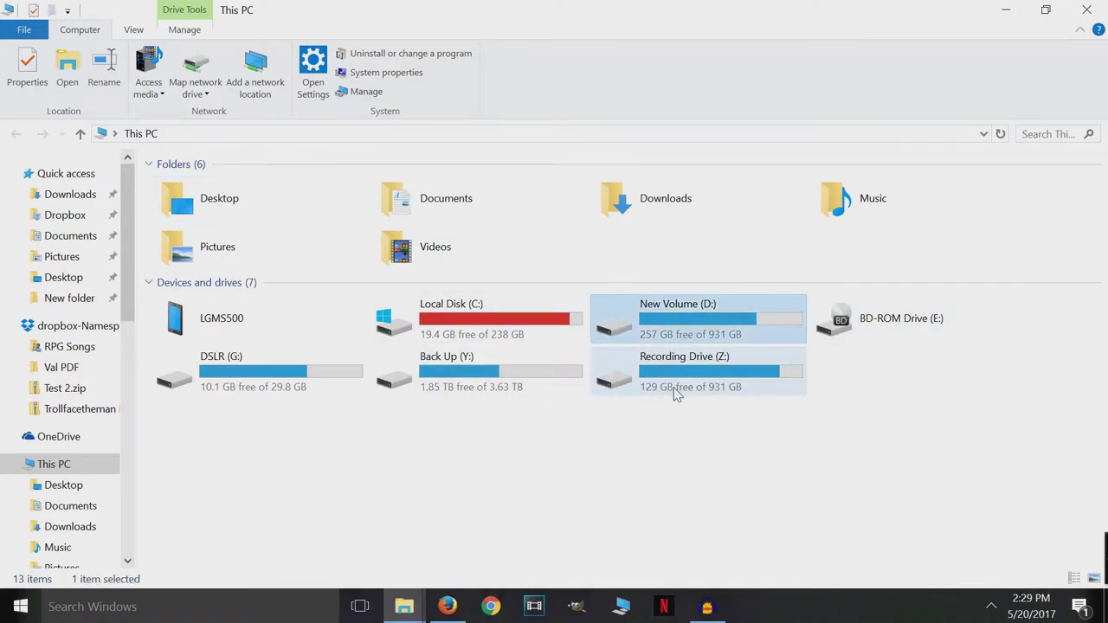
left_click(684, 372)
left_click(497, 388)
left_click(485, 329)
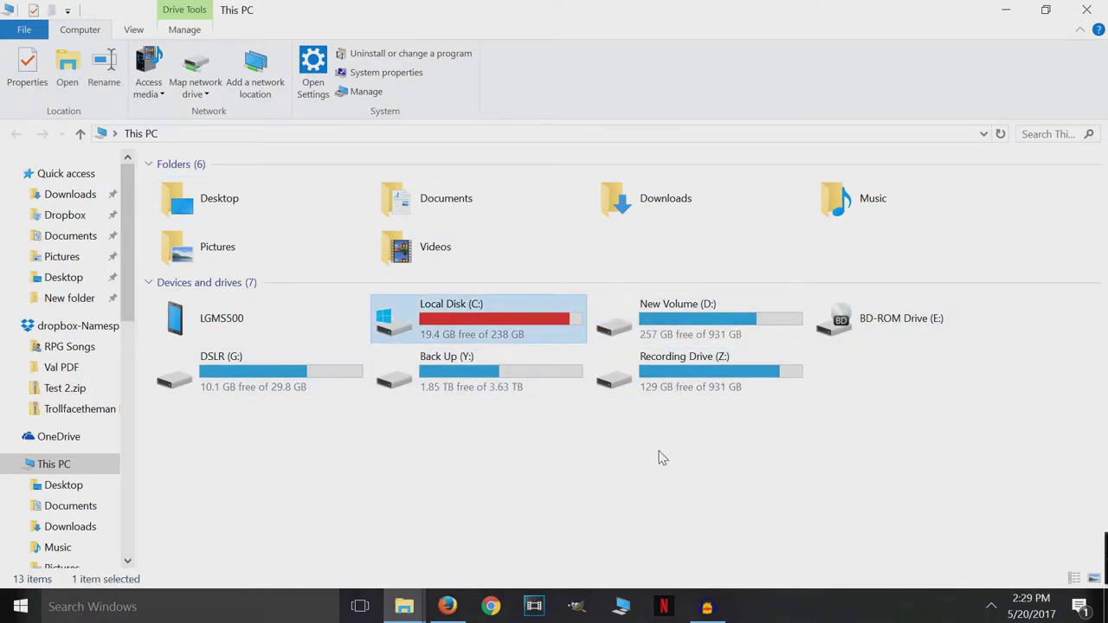
left_click(571, 511)
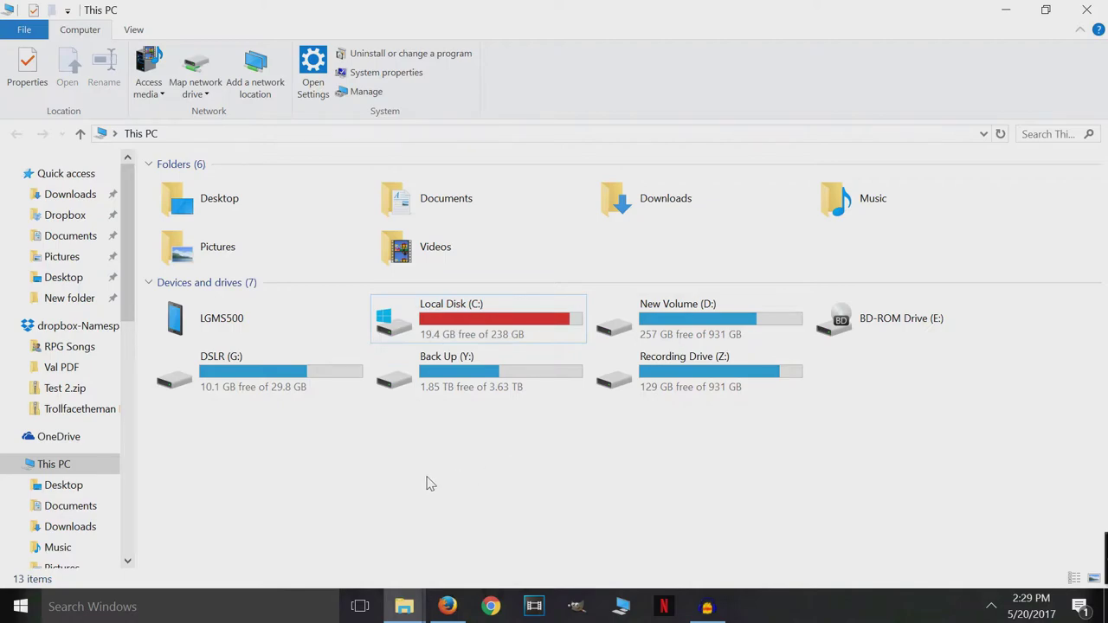
Search Windows for "part", open "Create and format hard disk partitions" and maximize the Disk Management window
left_click(21, 608)
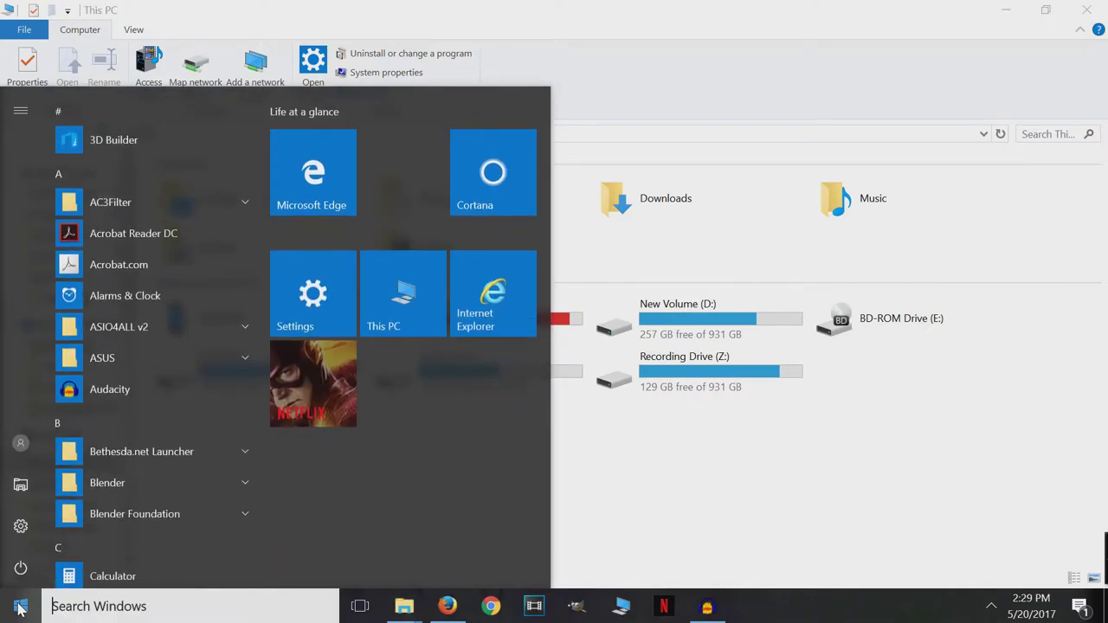
type("part")
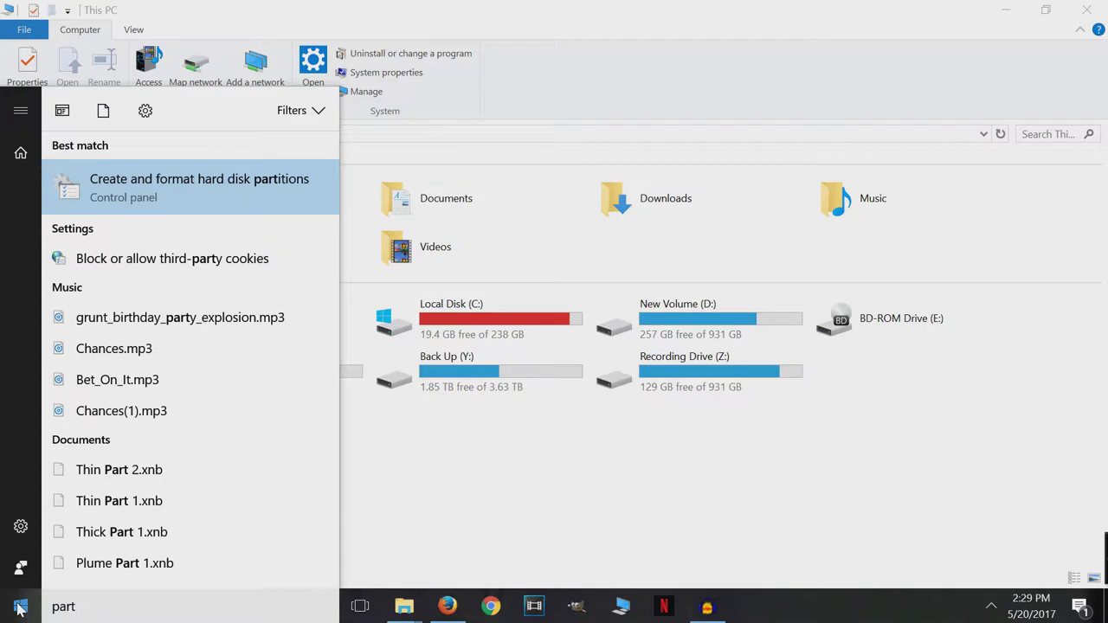
left_click(21, 608)
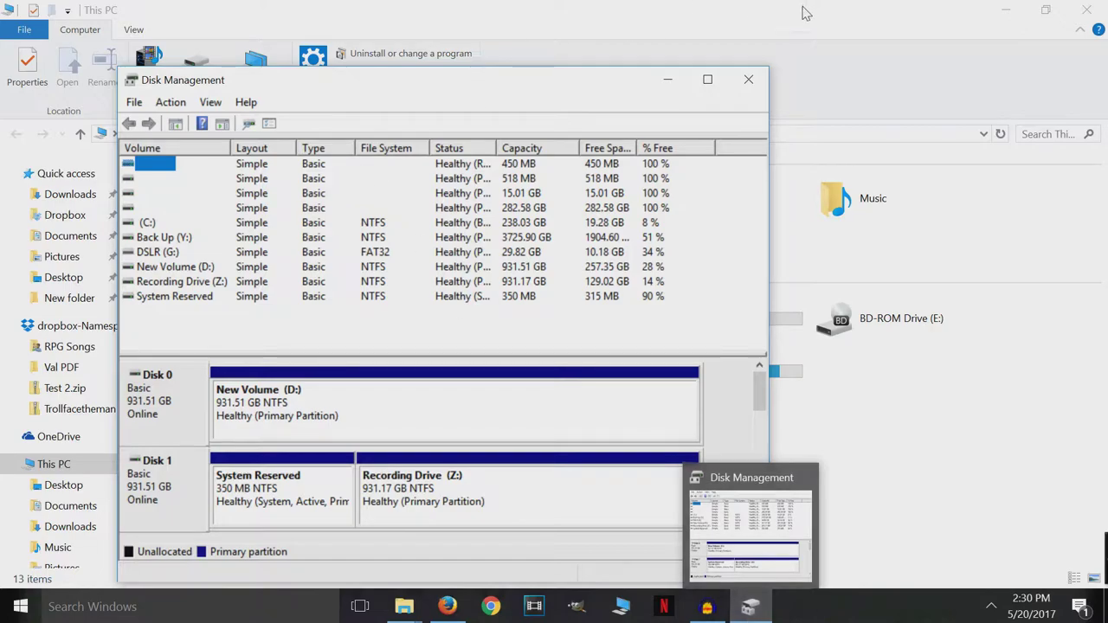
left_click(707, 79)
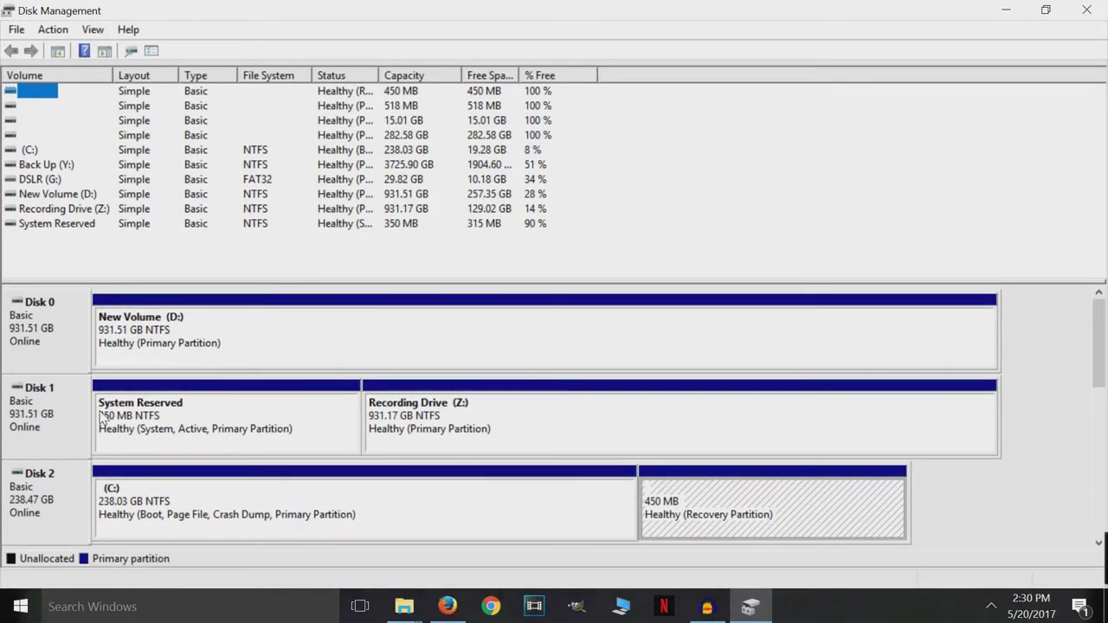
Examine the New Volume (D:), Recording Drive (Z:), C: and Back Up (Y:) volumes in the graphical disk view
left_click(50, 351)
left_click(175, 322)
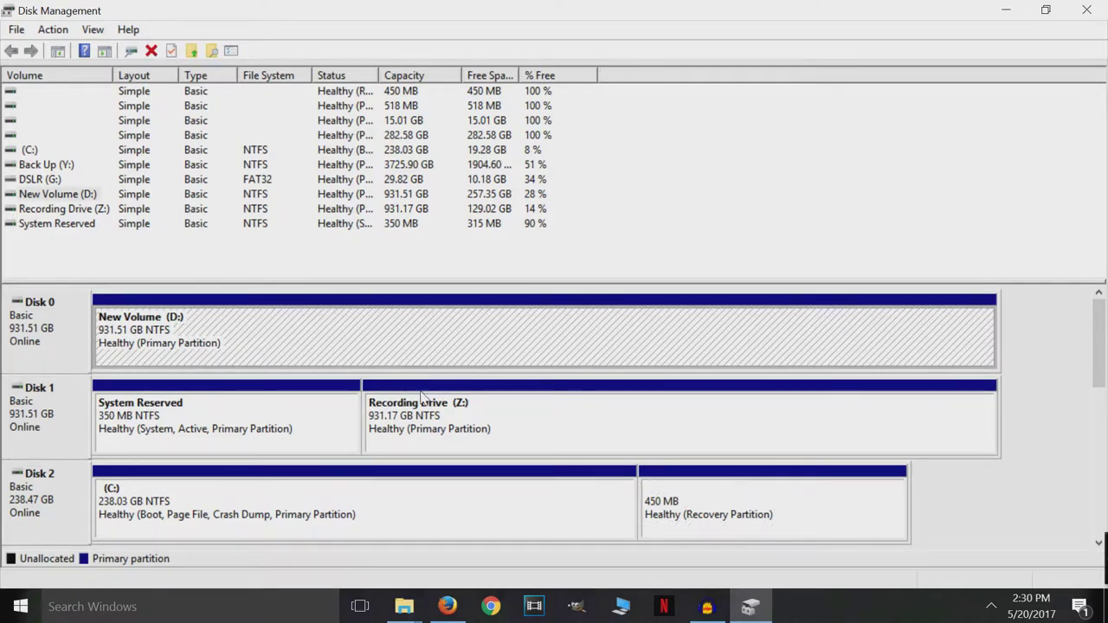
left_click(485, 421)
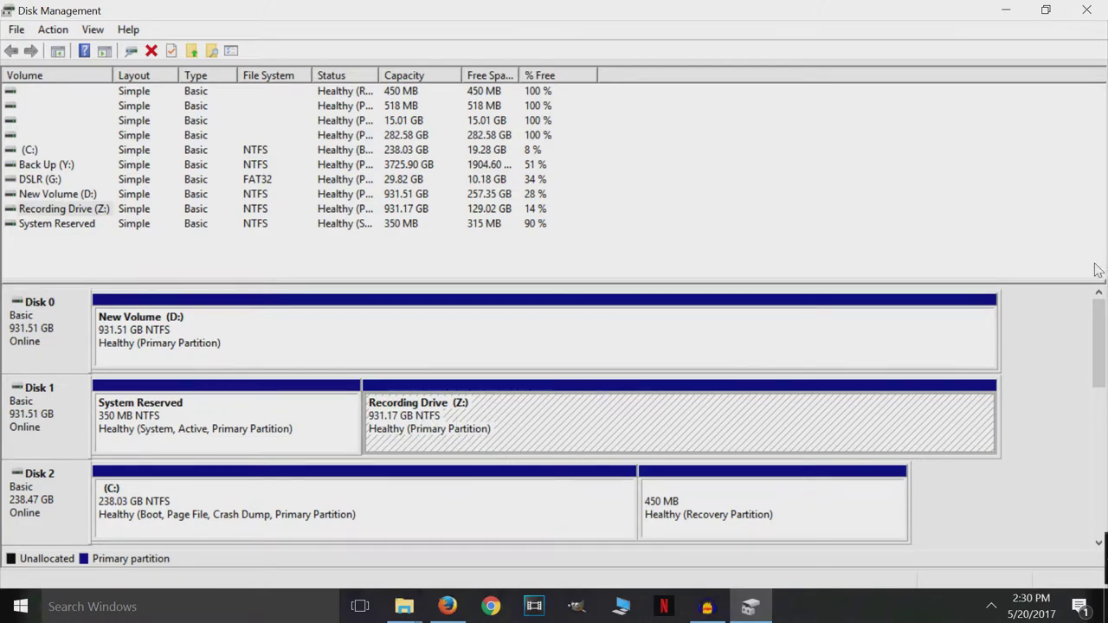
scroll(1098, 347, "down", 3)
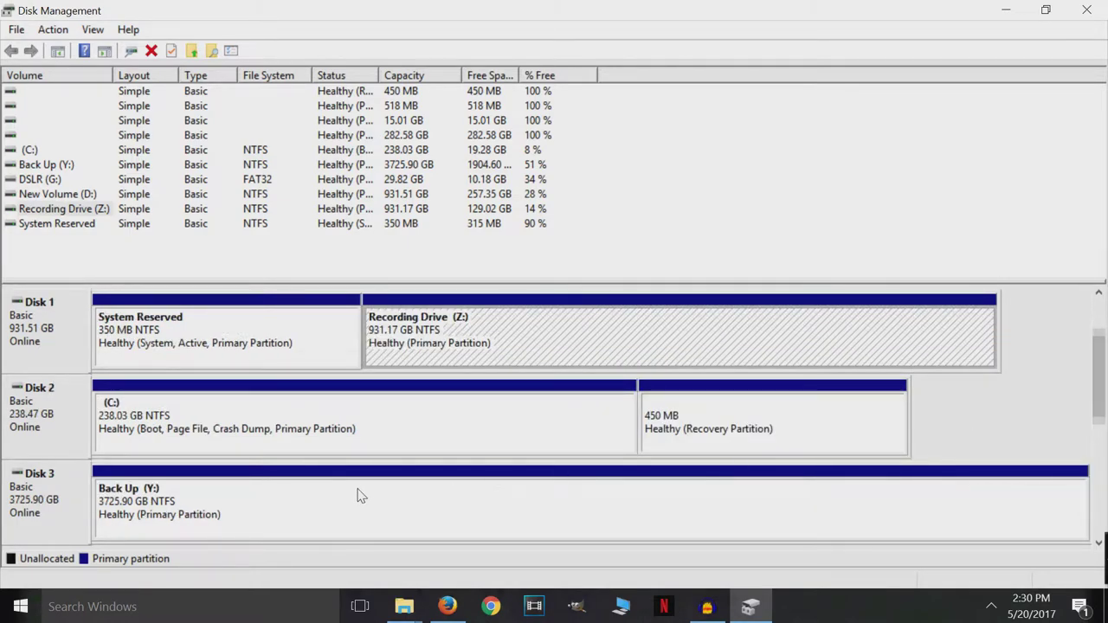
left_click(389, 449)
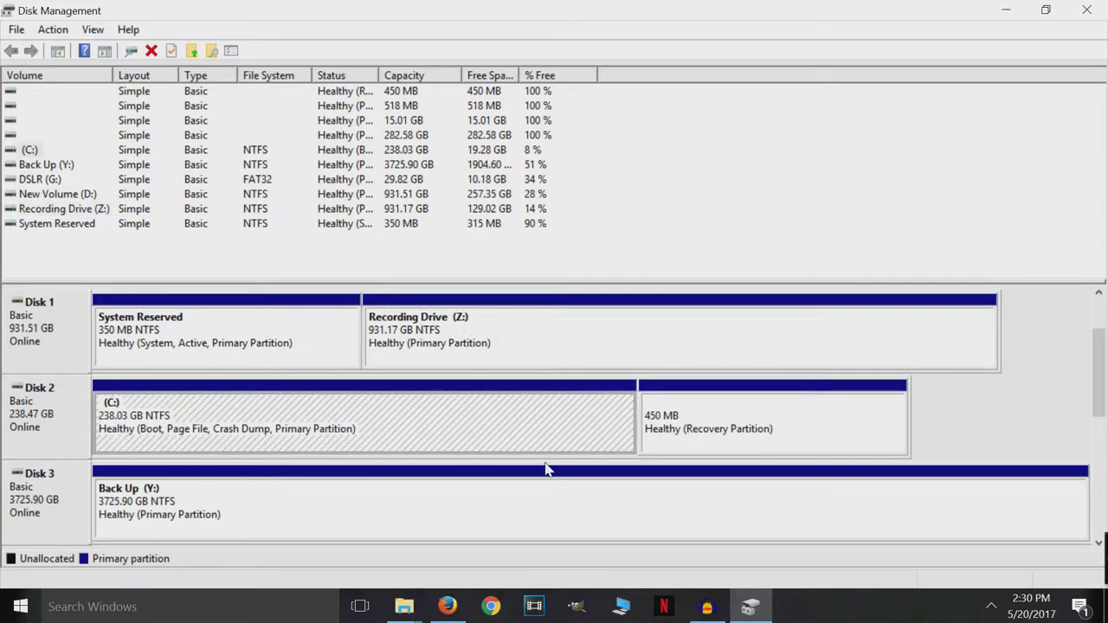
left_click(282, 497)
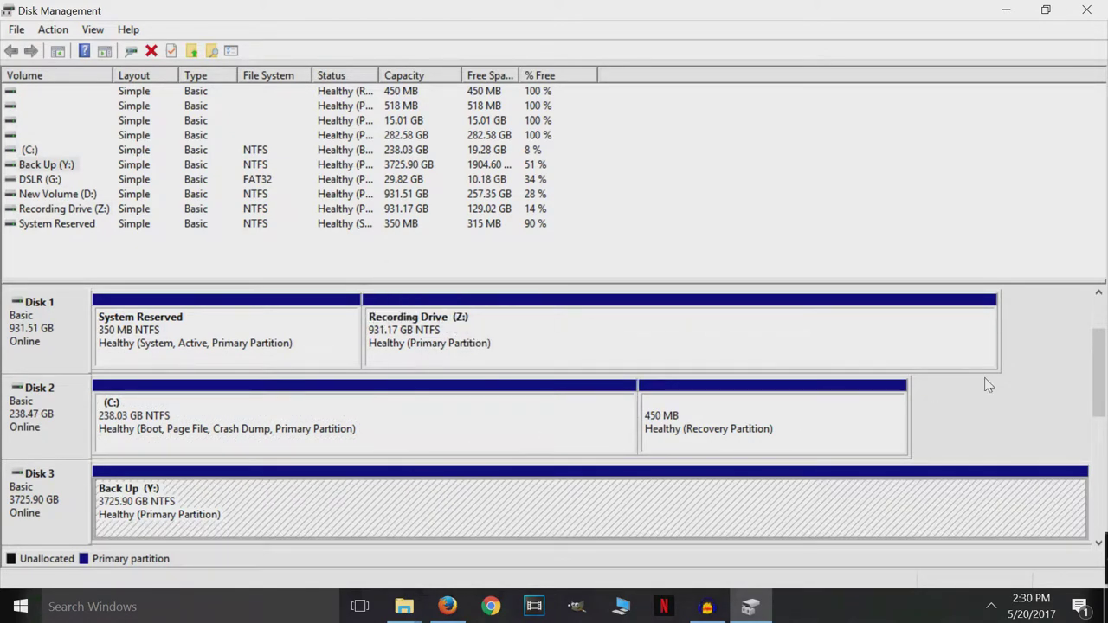
Inspect Disk 4 and its three unlabelled primary partitions in the graphical disk view
left_click_drag(1098, 368, 1098, 422)
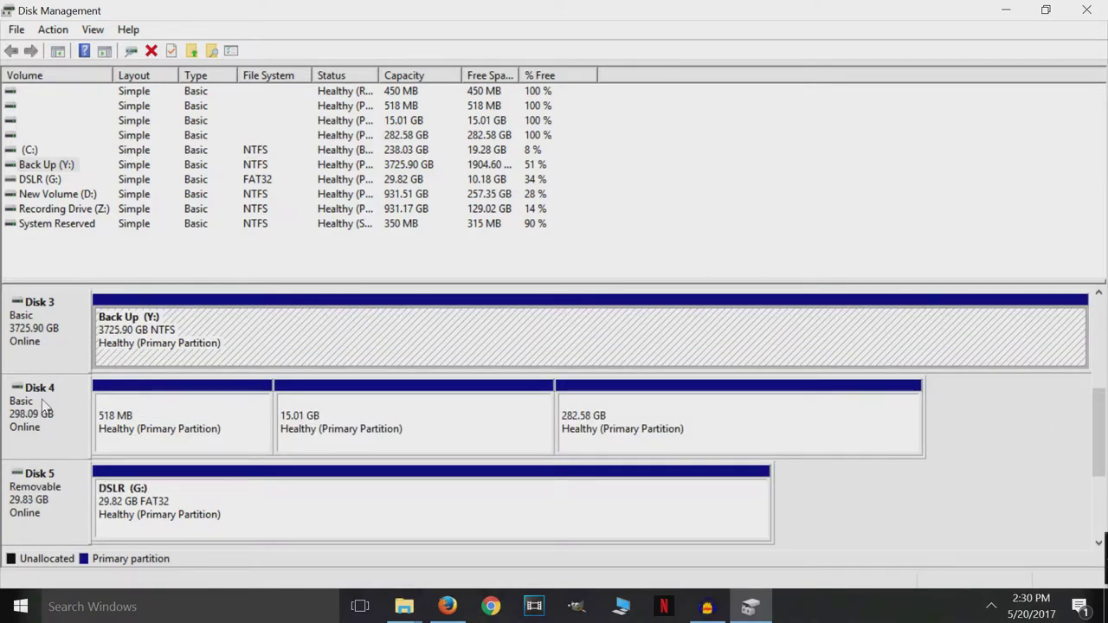
left_click(130, 417)
left_click(415, 428)
left_click(665, 433)
left_click(141, 429)
left_click(48, 407)
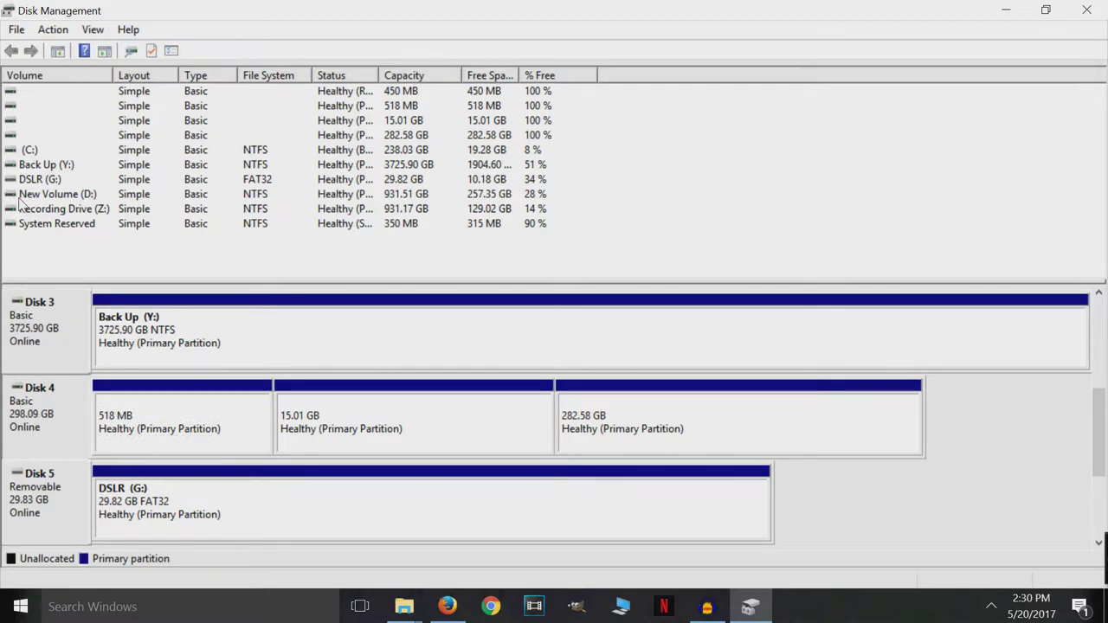
left_click(142, 428)
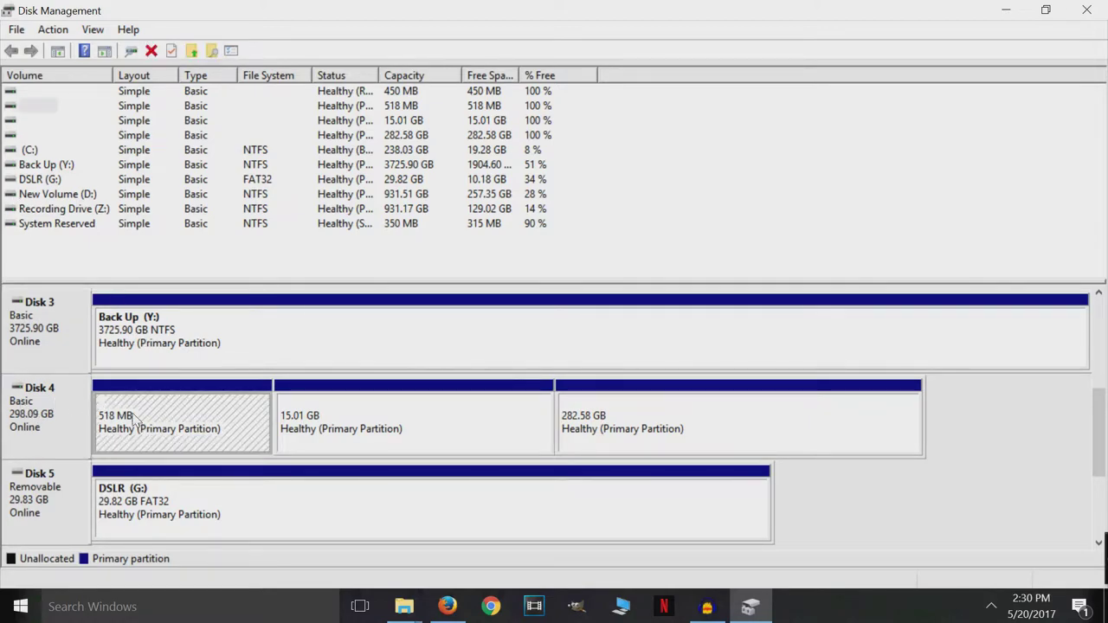
left_click(342, 442)
left_click(594, 426)
left_click(391, 426)
left_click(204, 437)
mouse_move(1100, 447)
left_mouse_down()
mouse_move(1103, 493)
mouse_move(1104, 447)
left_mouse_up()
left_click(390, 438)
Delete the 282.58 GB partition on Disk 4, accepting that it was not created by Windows
left_click(567, 417)
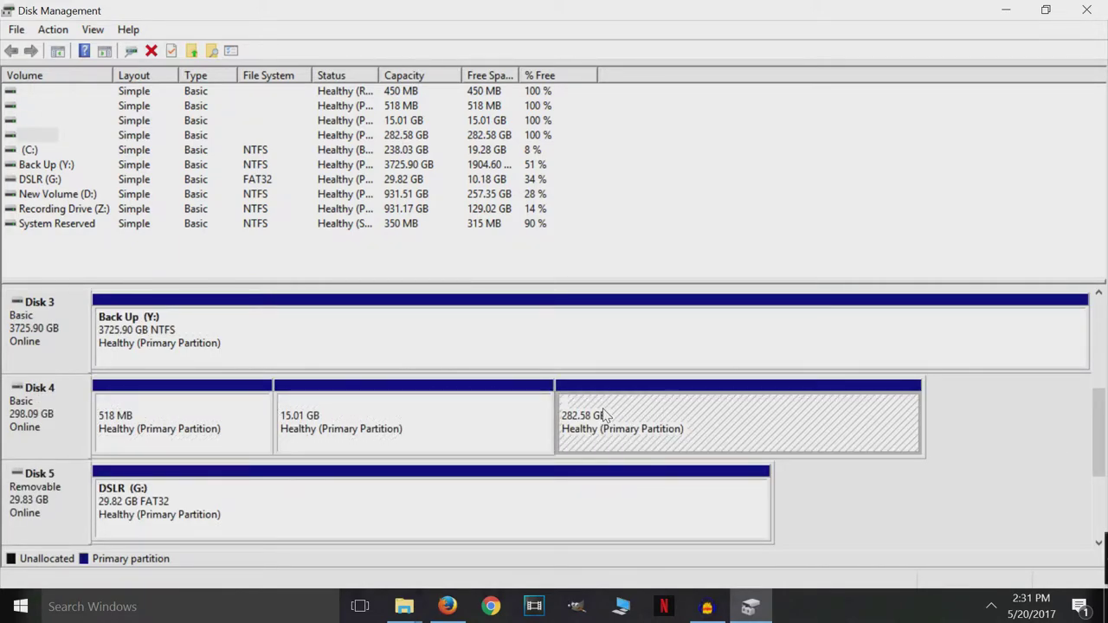
right_click(606, 413)
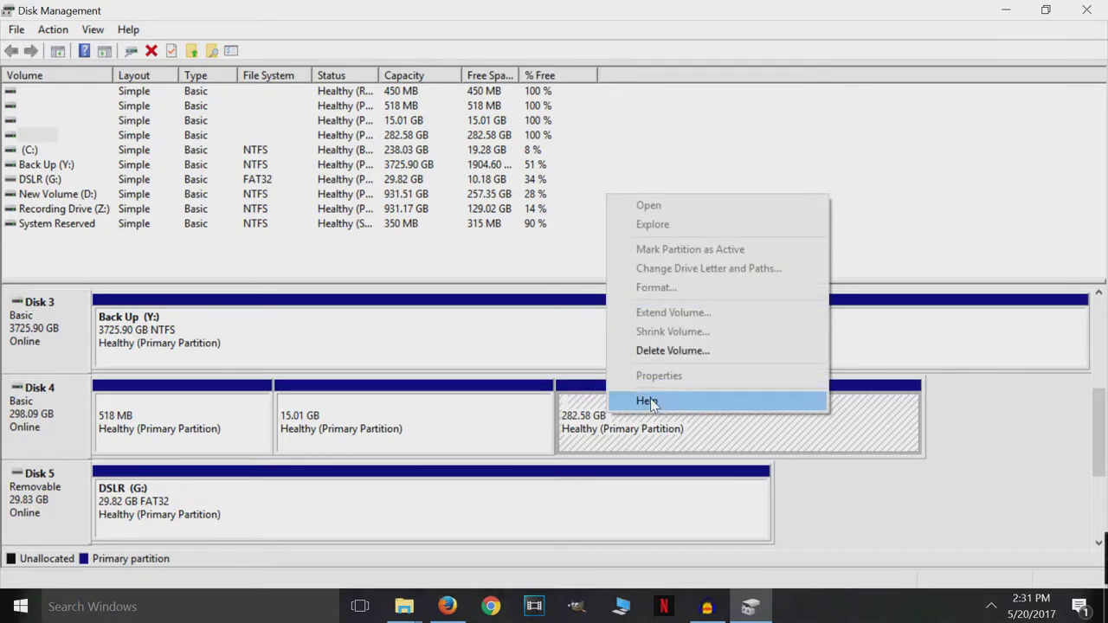
left_click(683, 353)
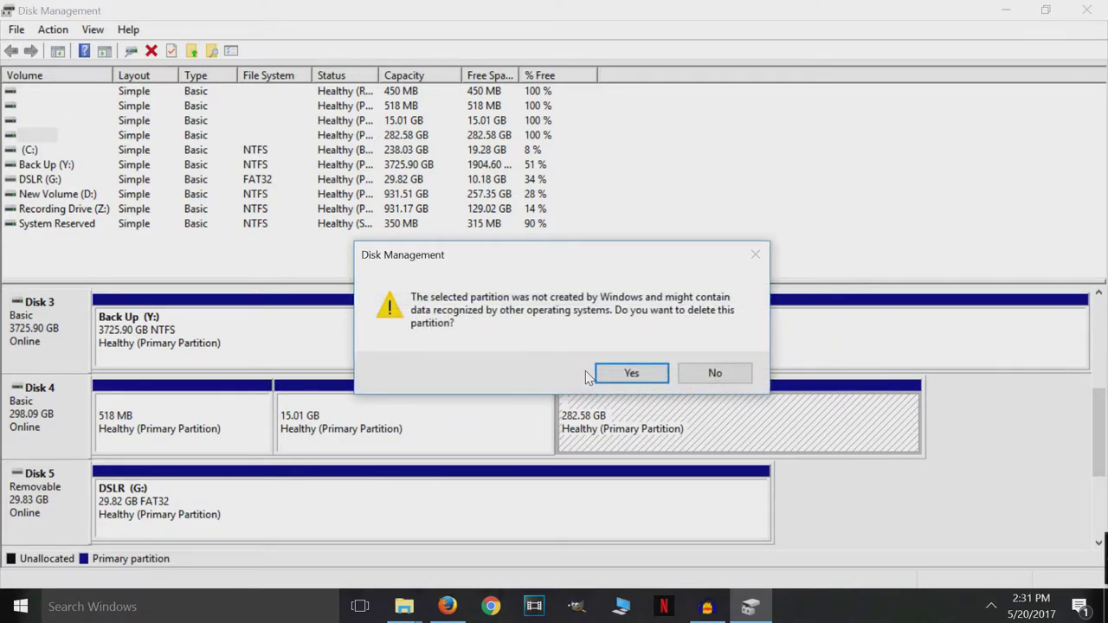
left_click(630, 374)
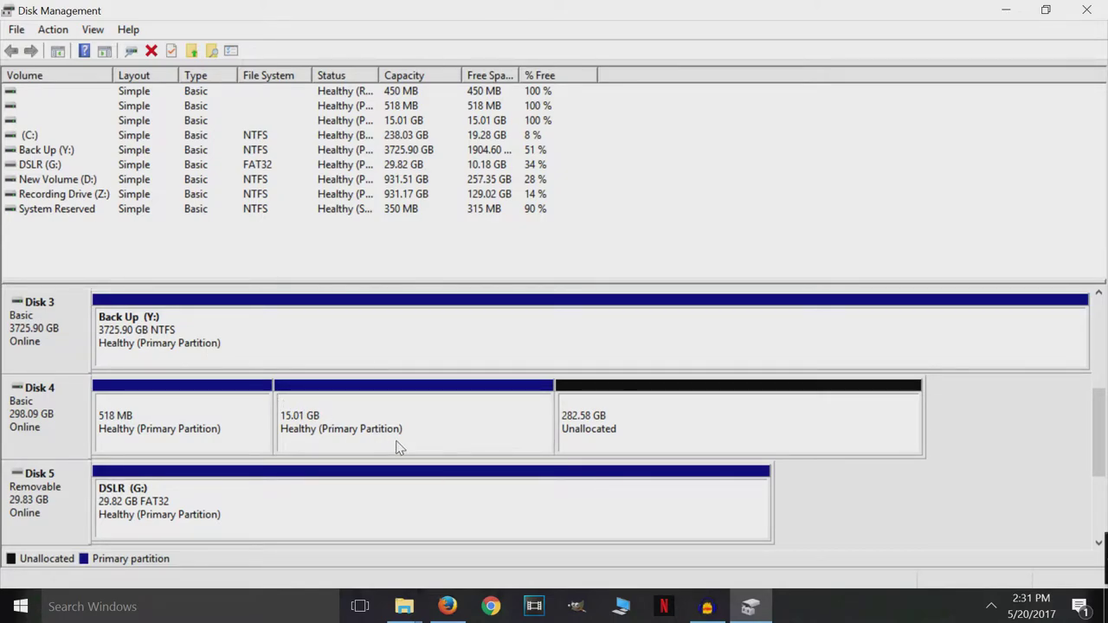
Delete the 15.01 GB partition on Disk 4 and confirm the deletion
right_click(397, 446)
left_click(457, 375)
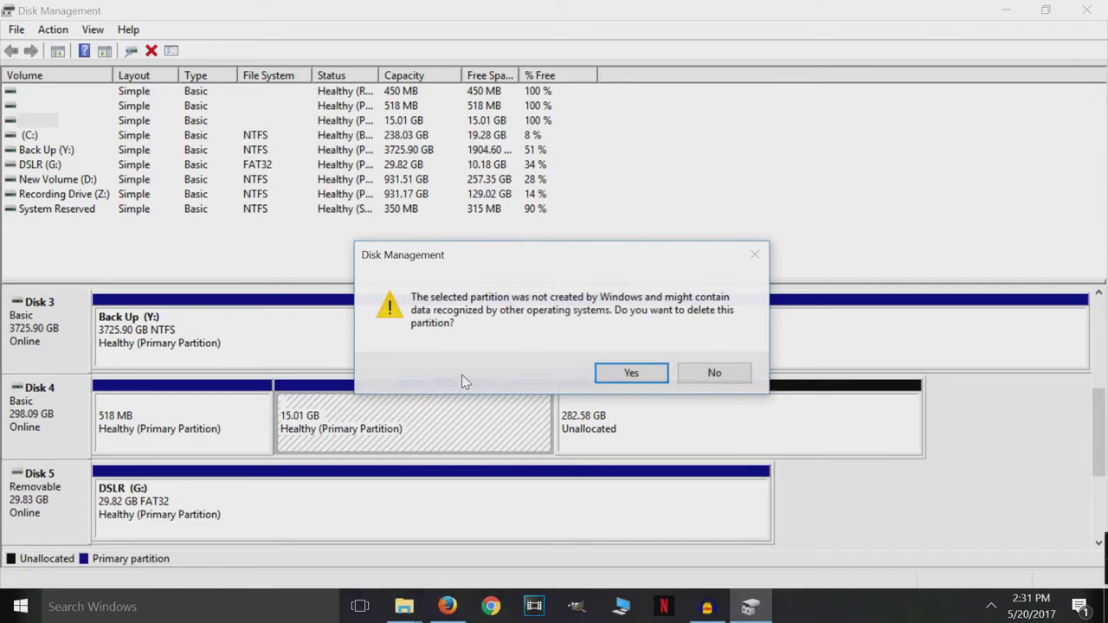
left_click(632, 372)
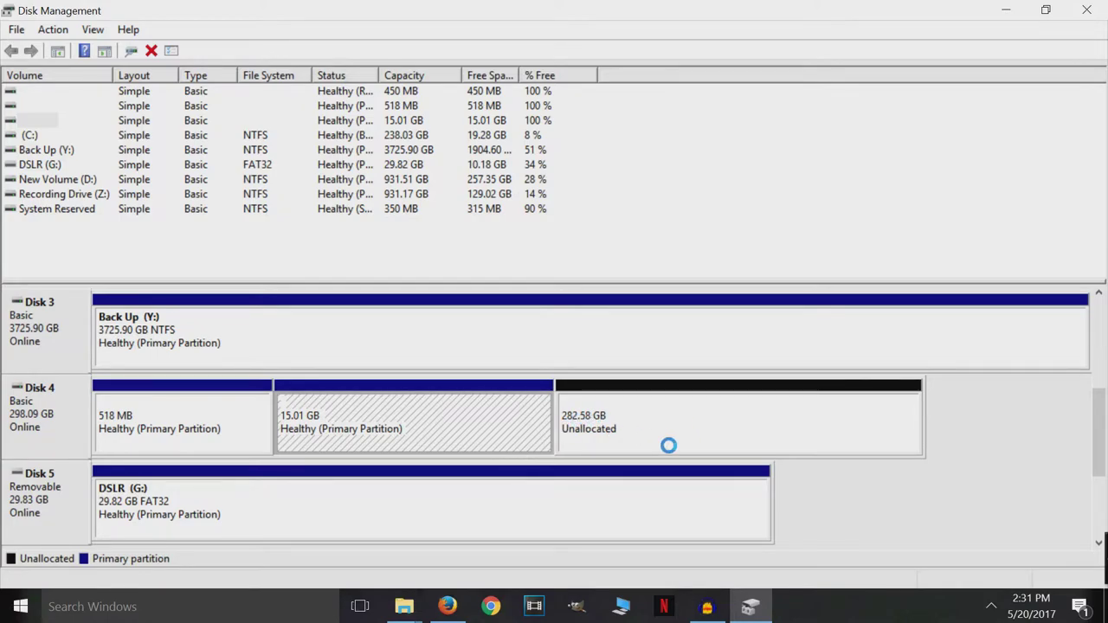
Delete the remaining 518 MB partition on Disk 4 and confirm the deletion
right_click(297, 425)
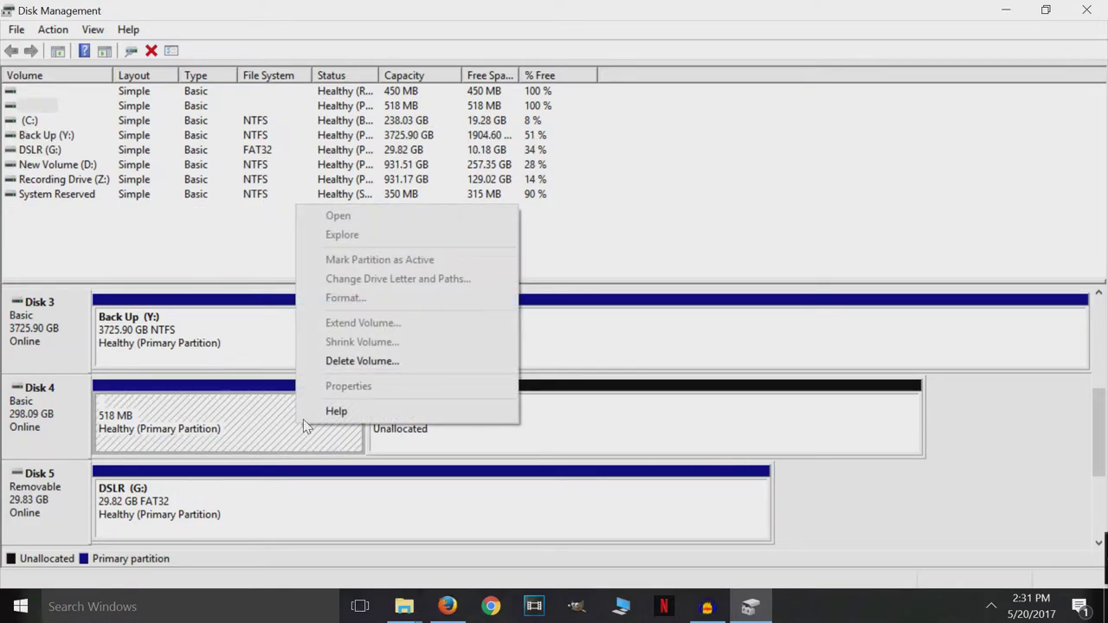
left_click(377, 364)
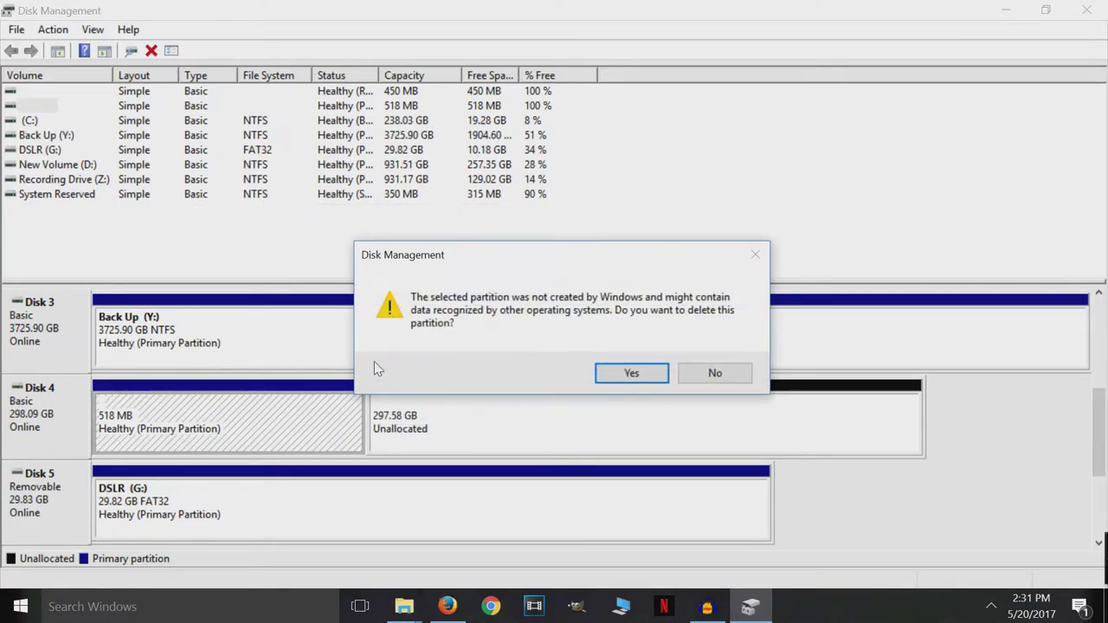
left_click(632, 365)
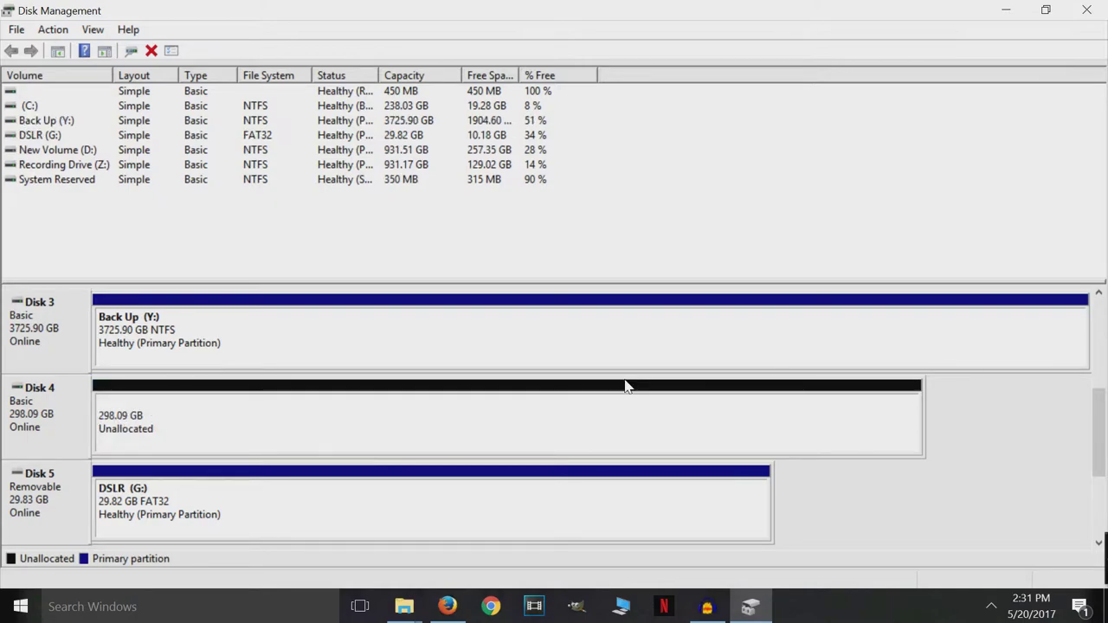
Start a new simple volume on Disk 4's unallocated space, keeping the maximum size of 305243 MB
left_click(144, 424)
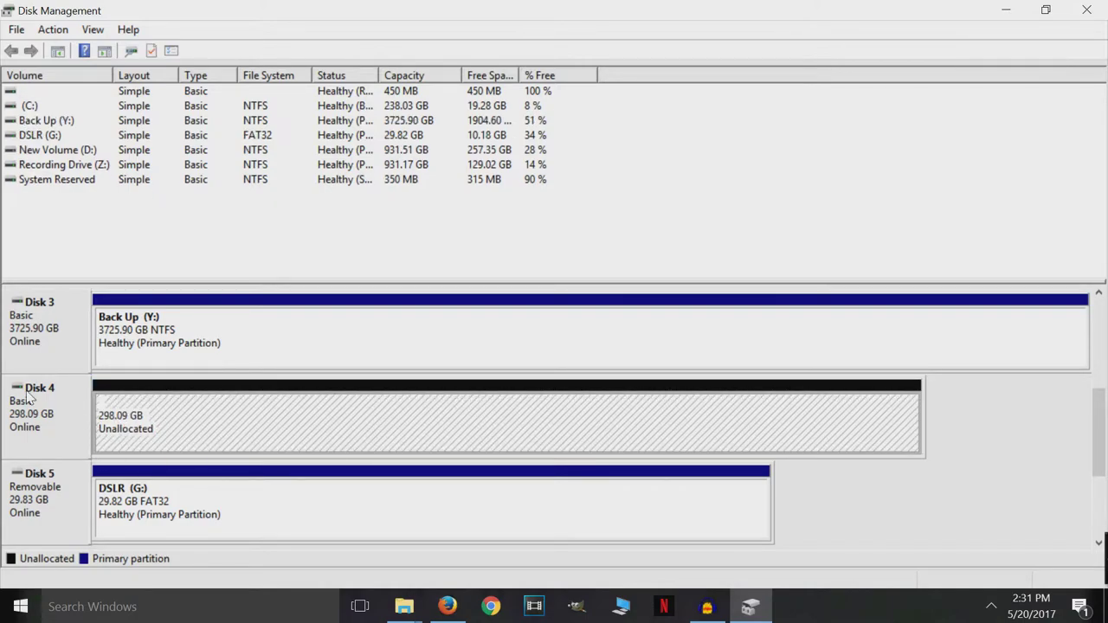
right_click(205, 419)
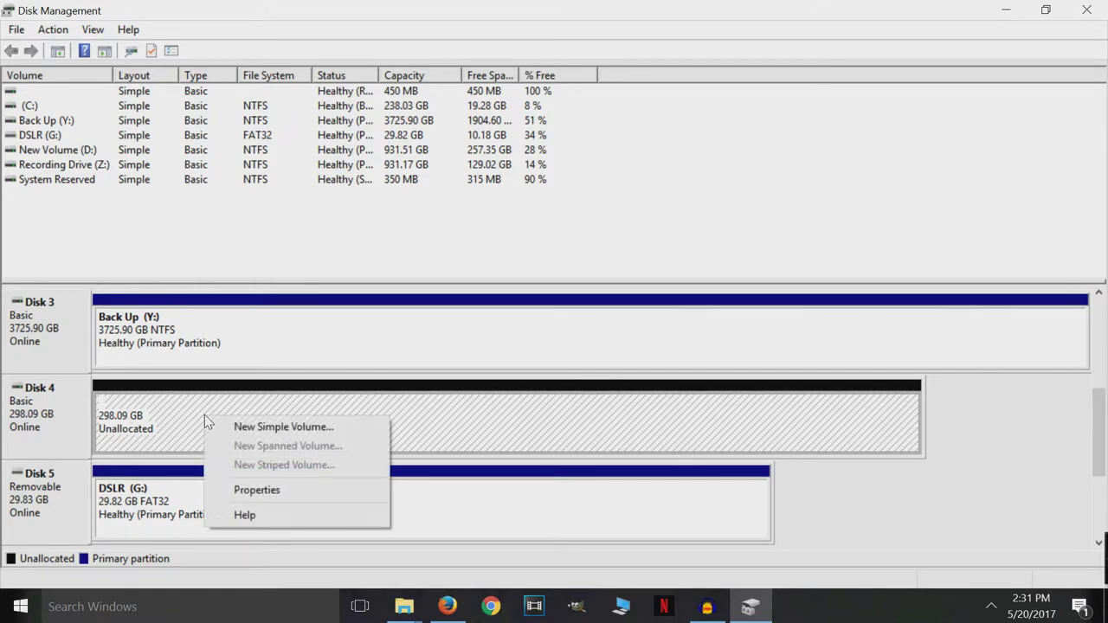
left_click(257, 428)
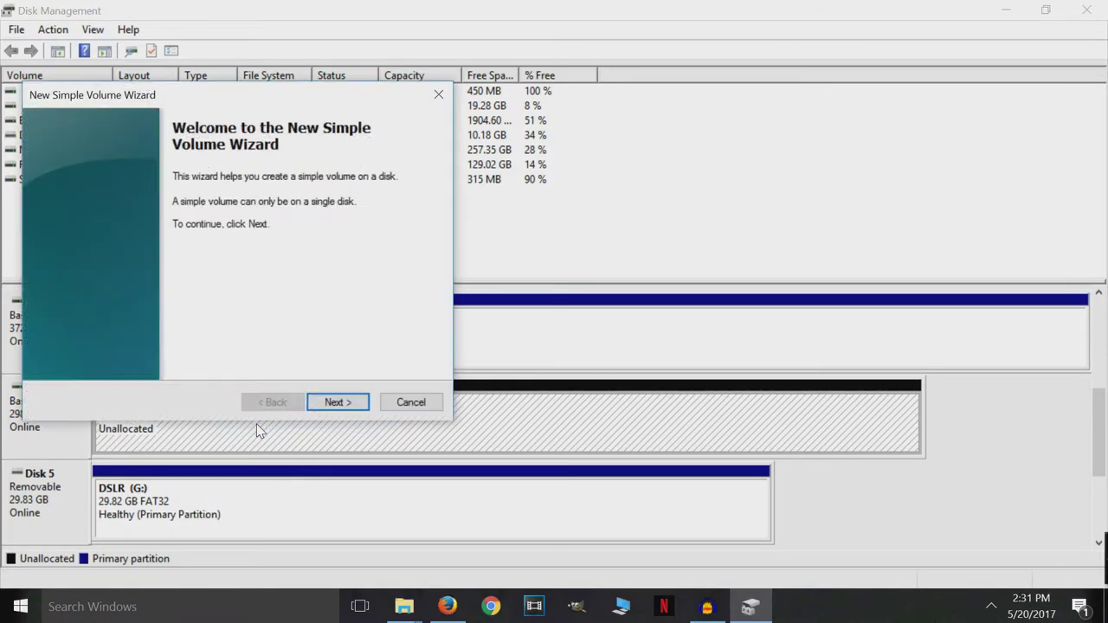
left_click(342, 404)
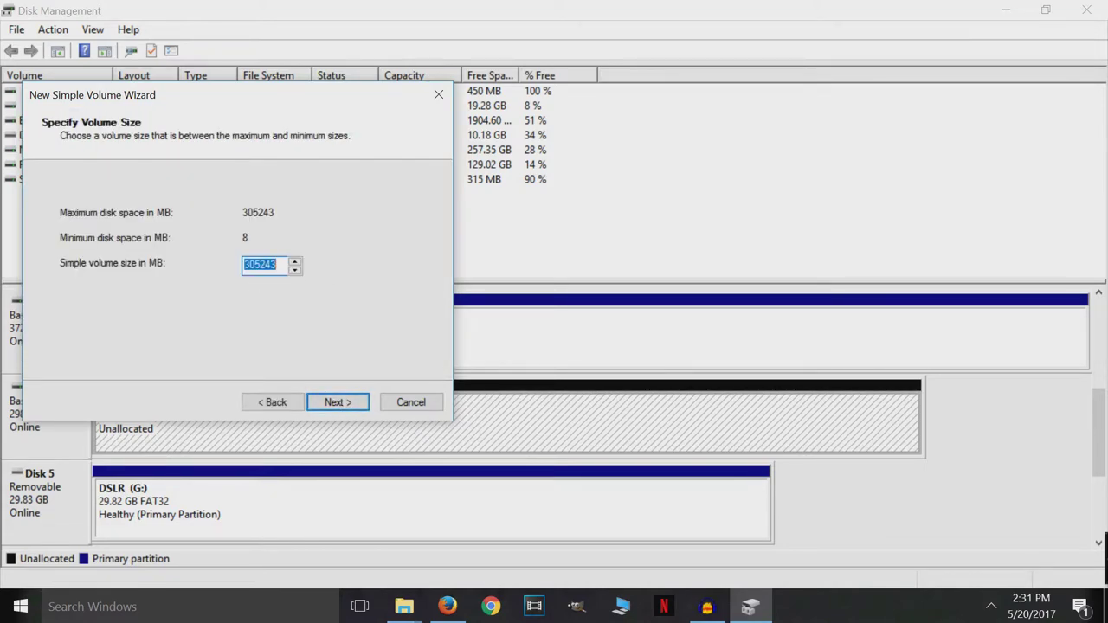
left_click(337, 403)
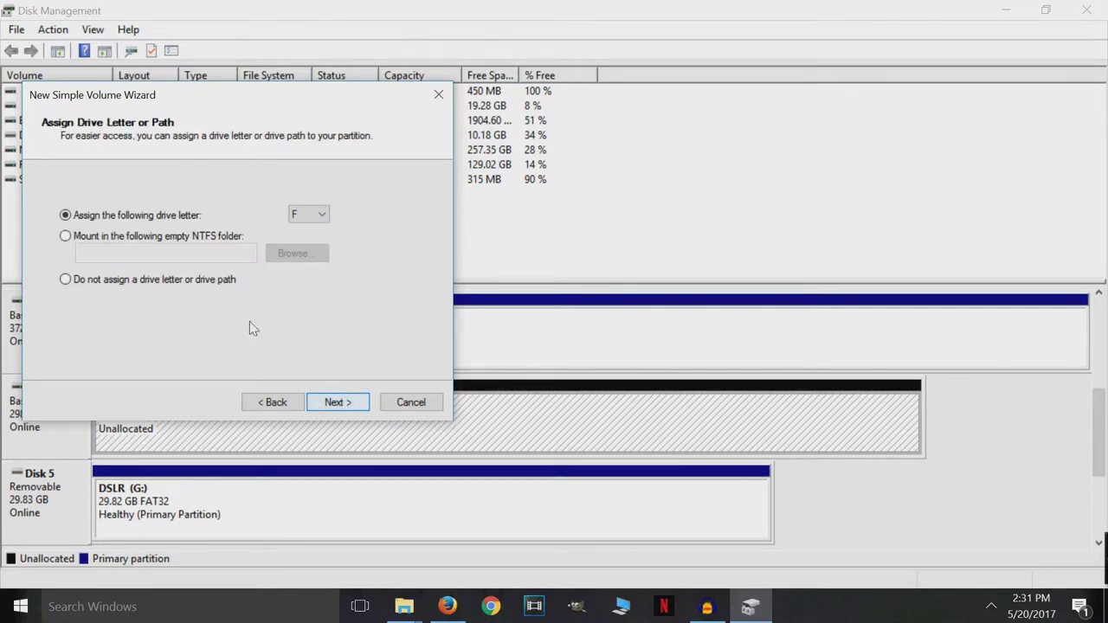
Assign drive letter X to the new volume and continue to its format settings
left_click(320, 214)
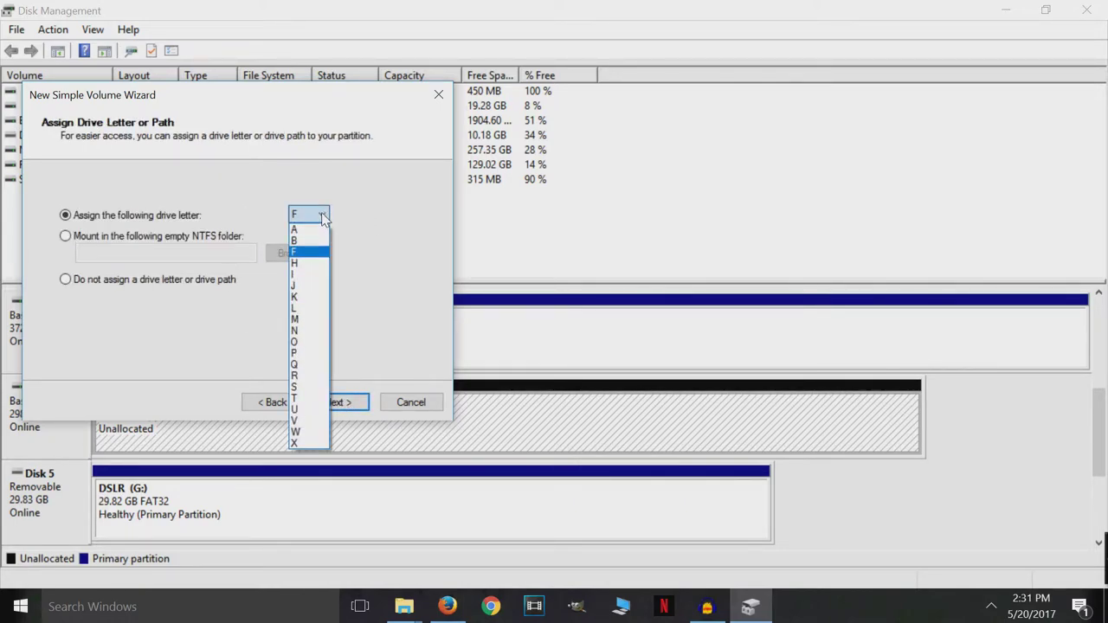
left_click(305, 444)
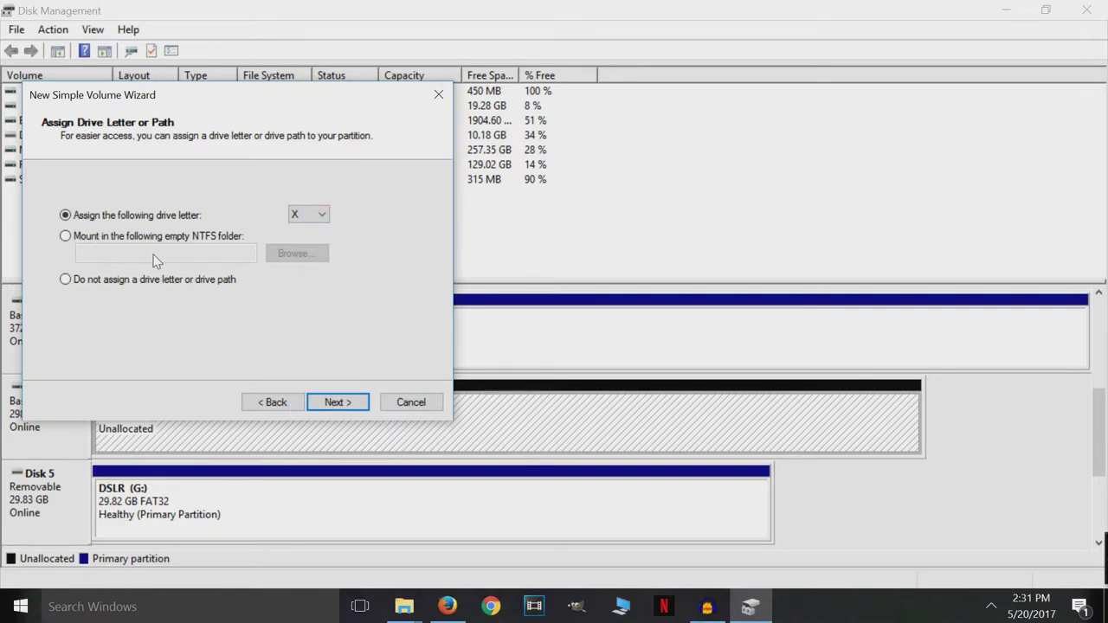
left_click(337, 403)
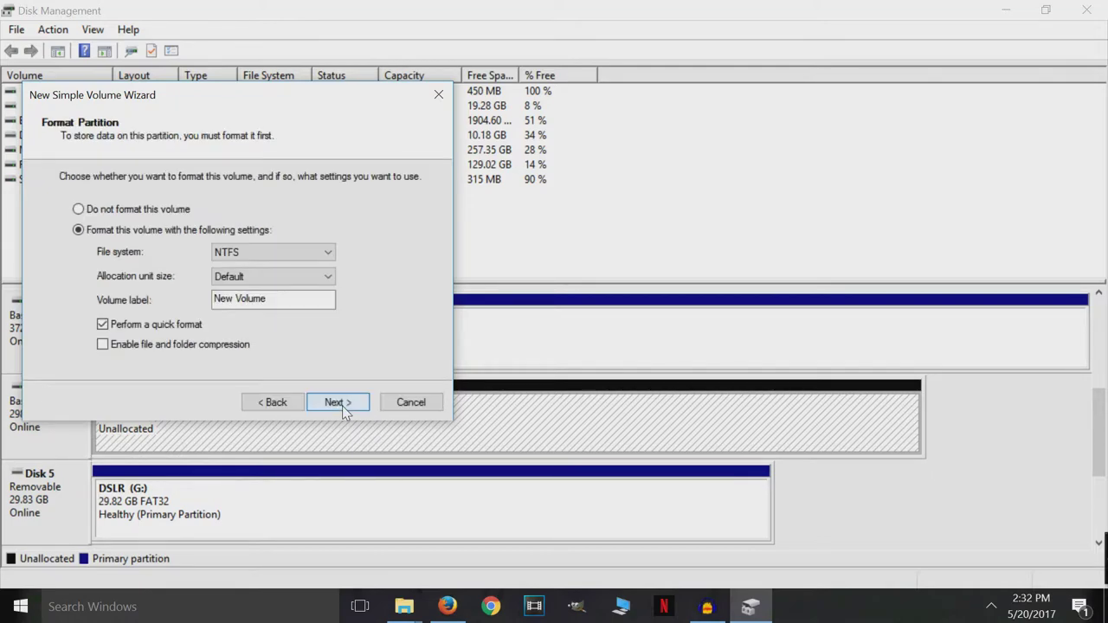
Keep NTFS as the file system and Default as the allocation unit size for the new volume
left_click(241, 252)
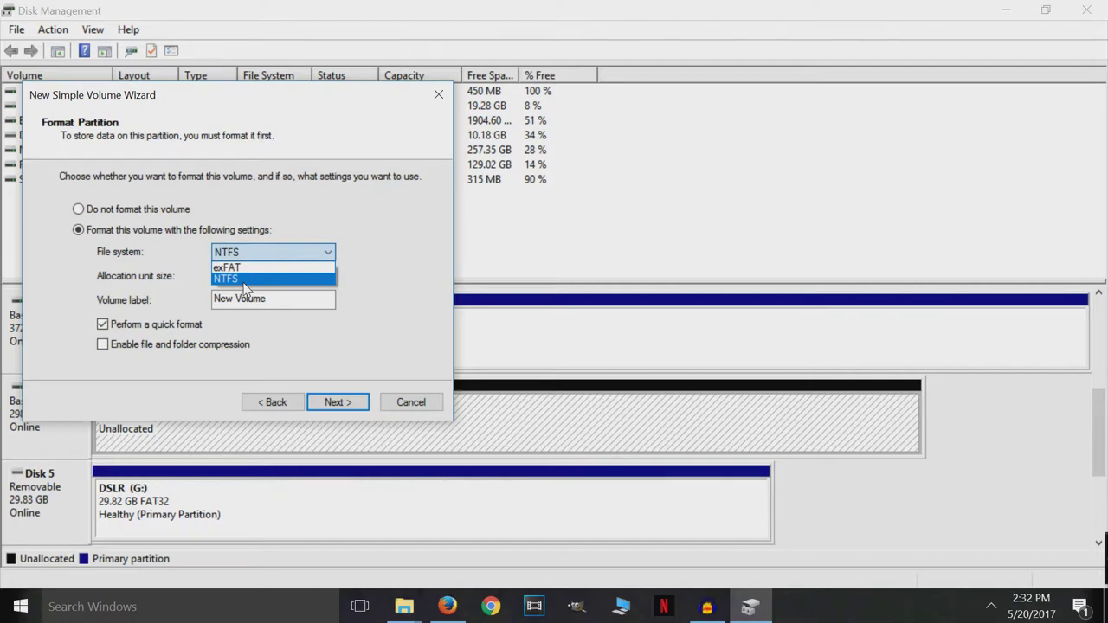
left_click(243, 283)
left_click(260, 251)
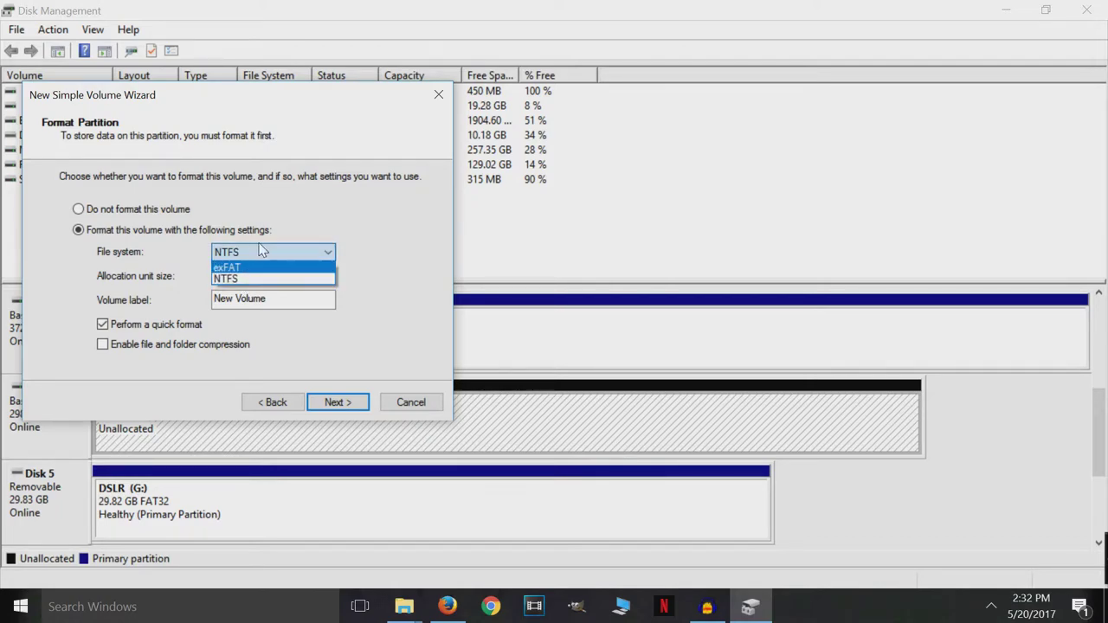
left_click(241, 281)
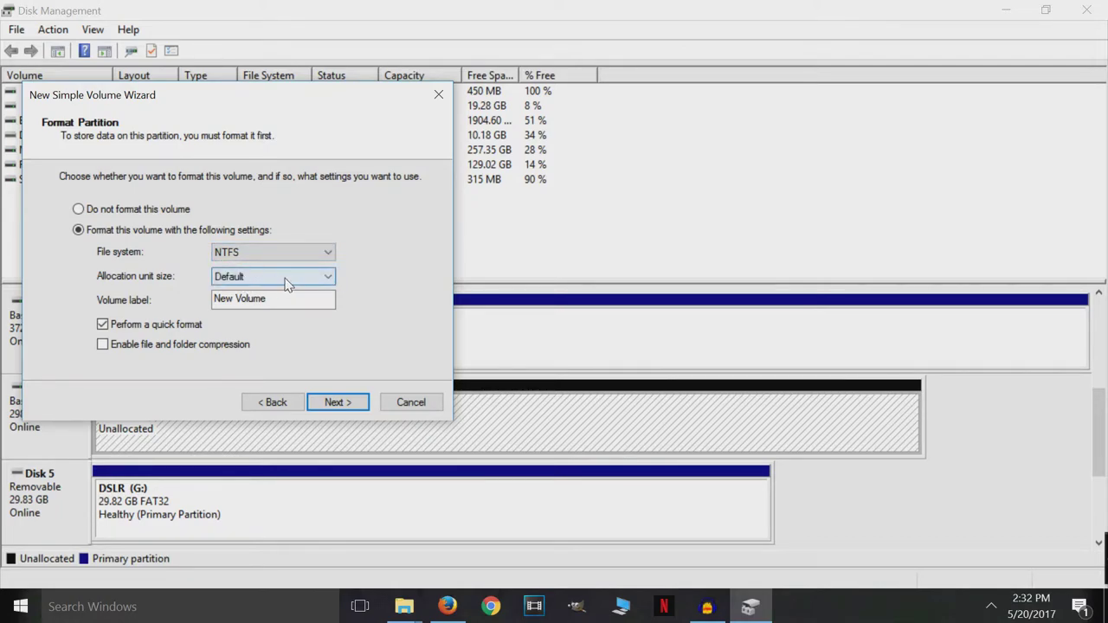
left_click(288, 285)
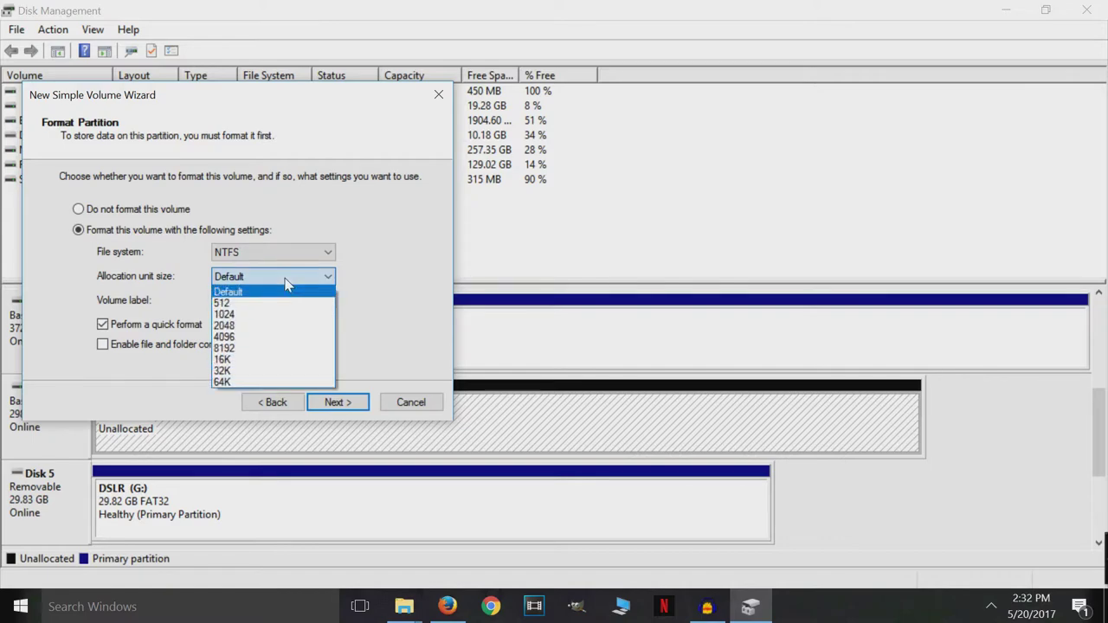
left_click(287, 285)
Label the new volume Recove and complete the wizard to create and quick-format it
left_click_drag(286, 299, 199, 295)
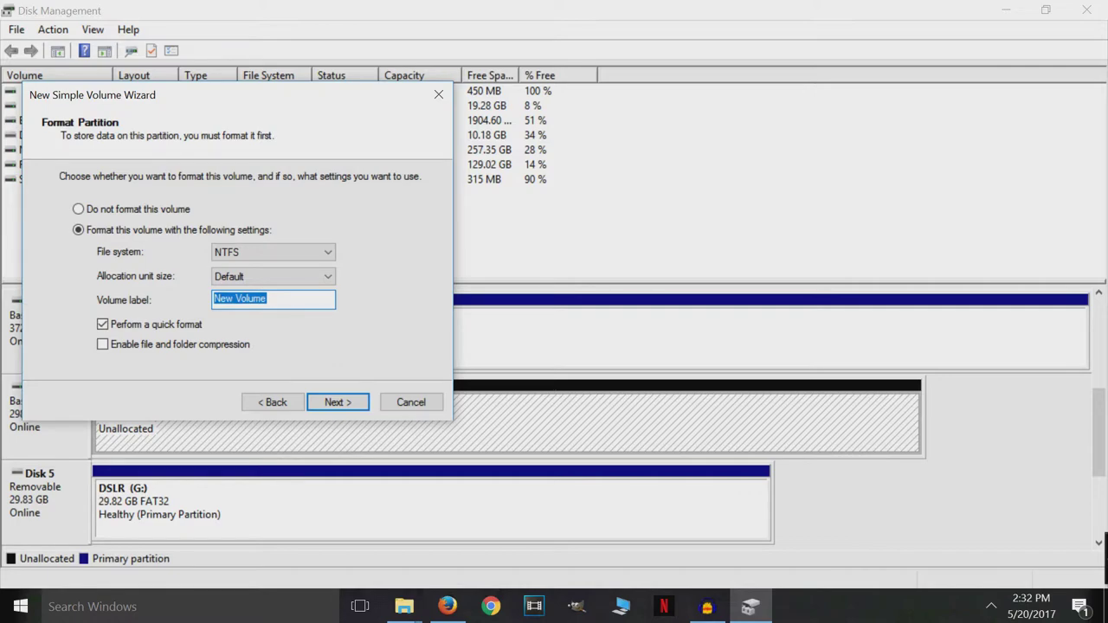
type("Recove")
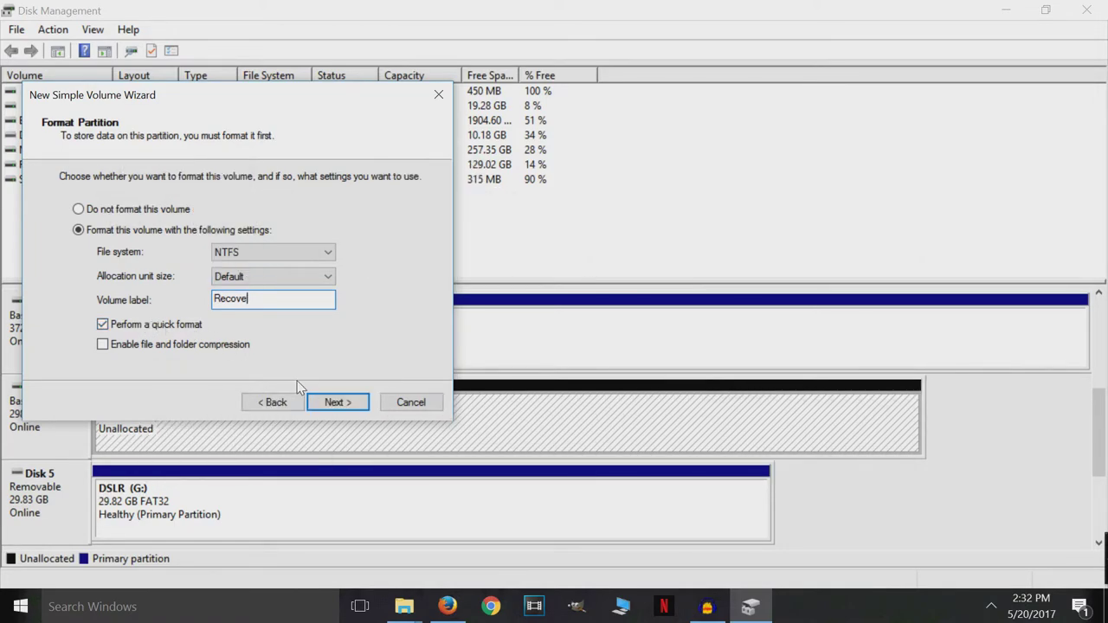
left_click(337, 403)
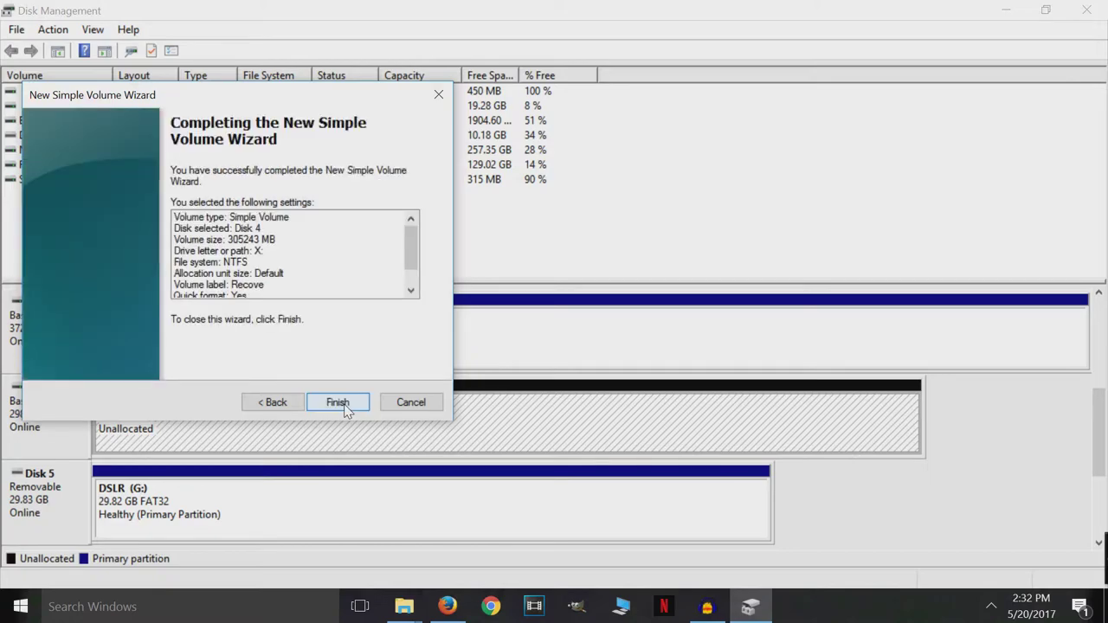
scroll(320, 285, "down", 1)
left_click(331, 398)
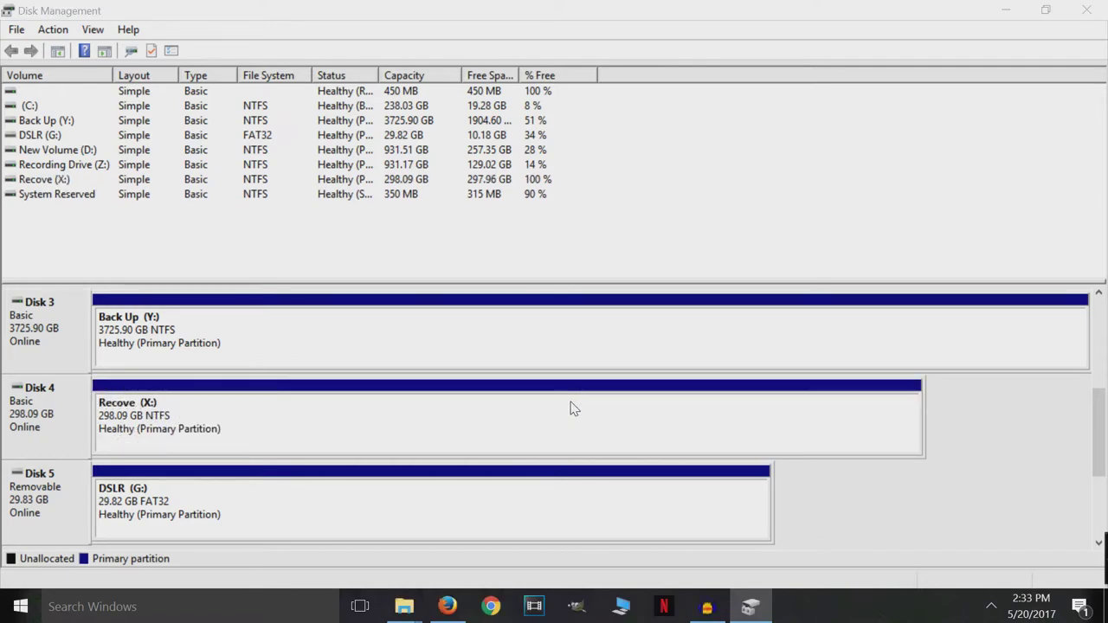
Close the small folder window, show This PC in File Explorer, and check the contents of the Recove (X:) drive
left_click(352, 419)
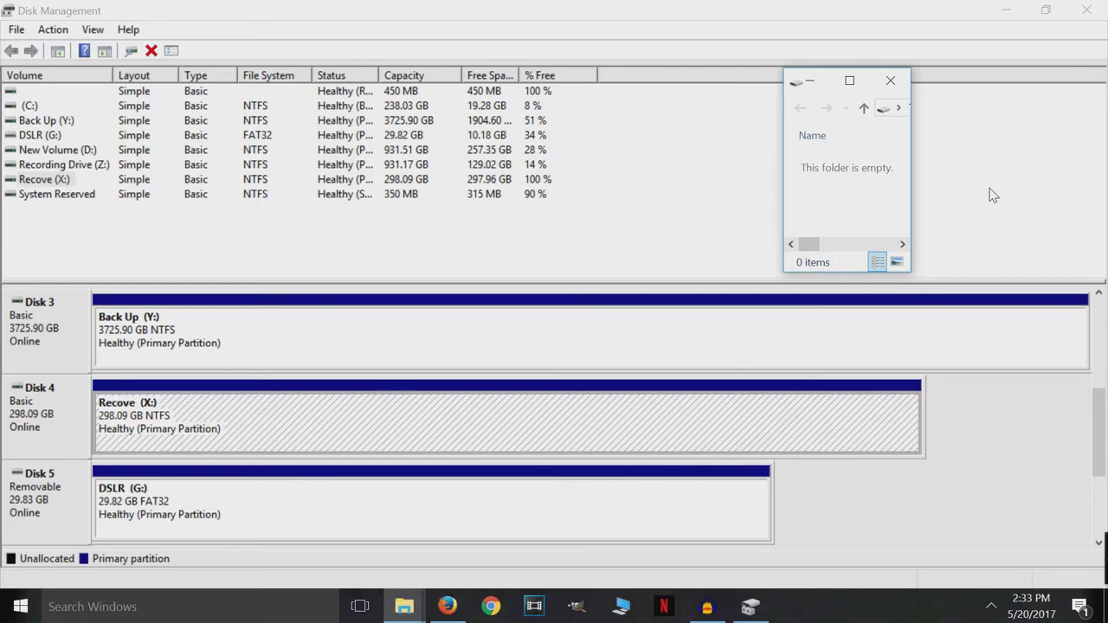
left_click(892, 82)
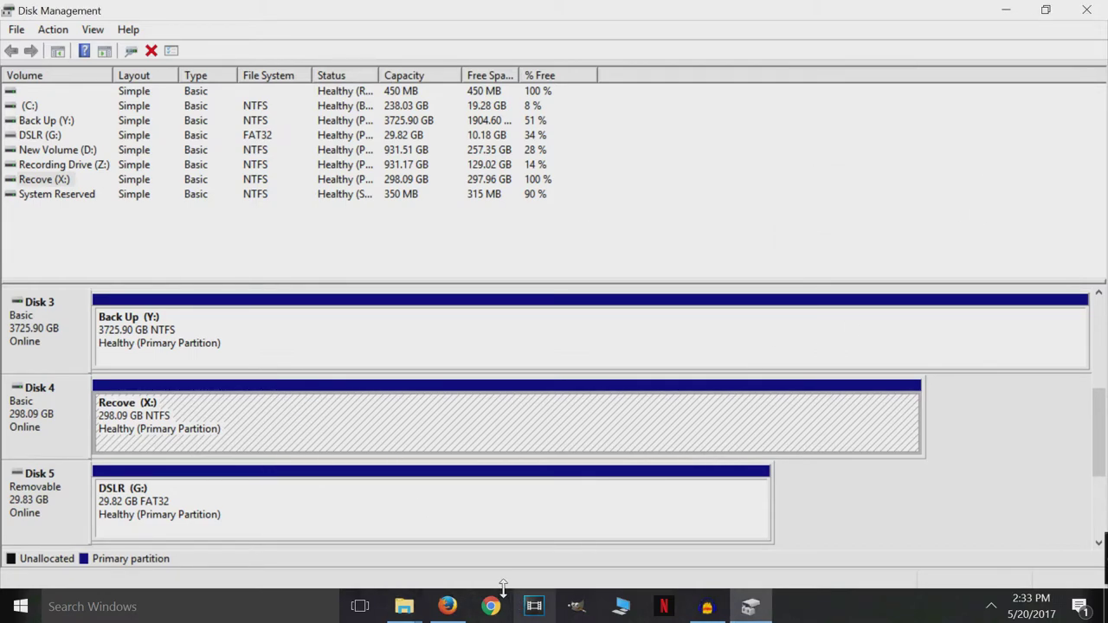
left_click(400, 606)
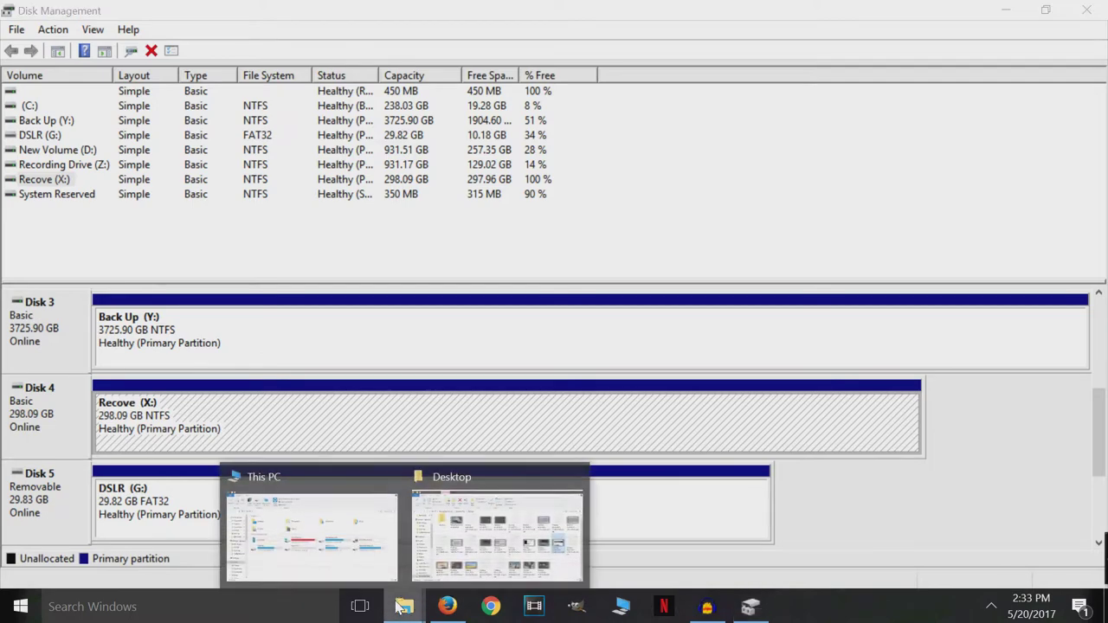
left_click(351, 554)
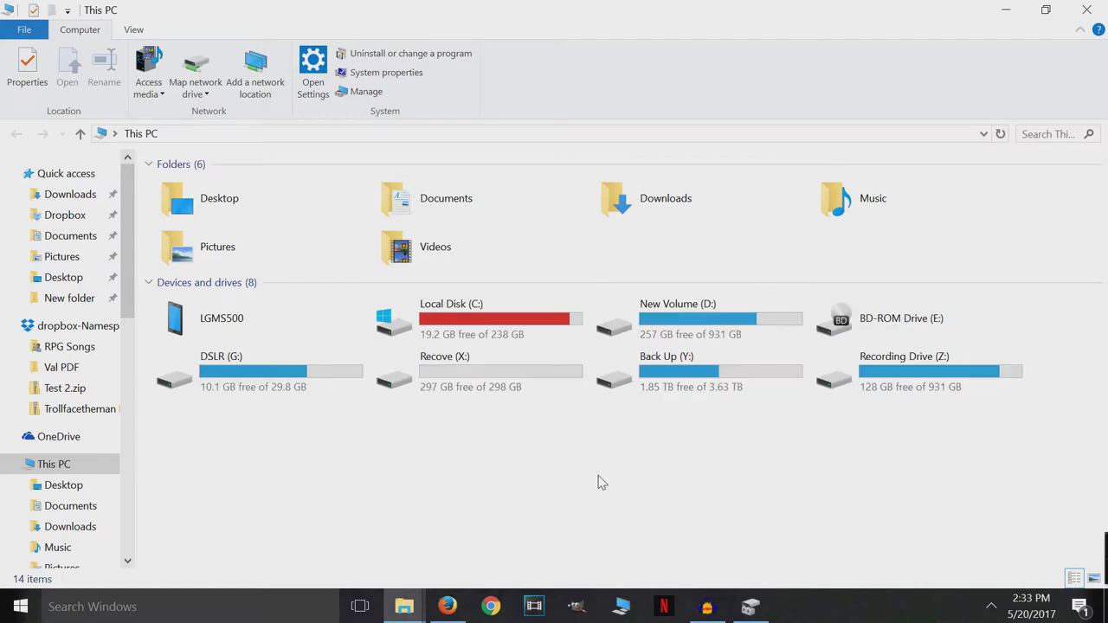
double_click(459, 371)
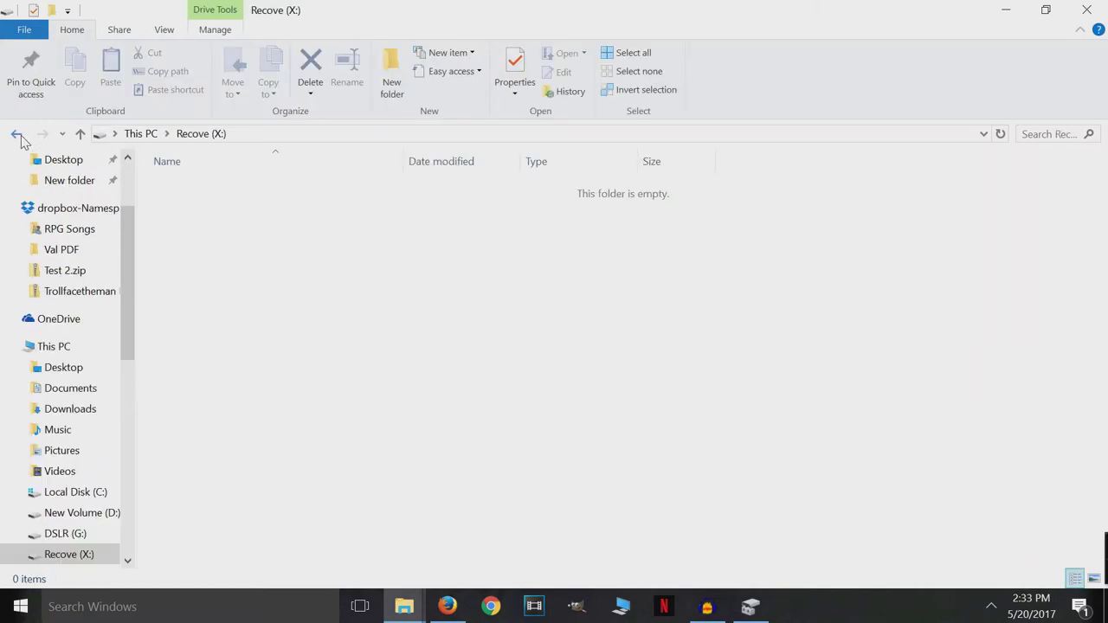
left_click(16, 134)
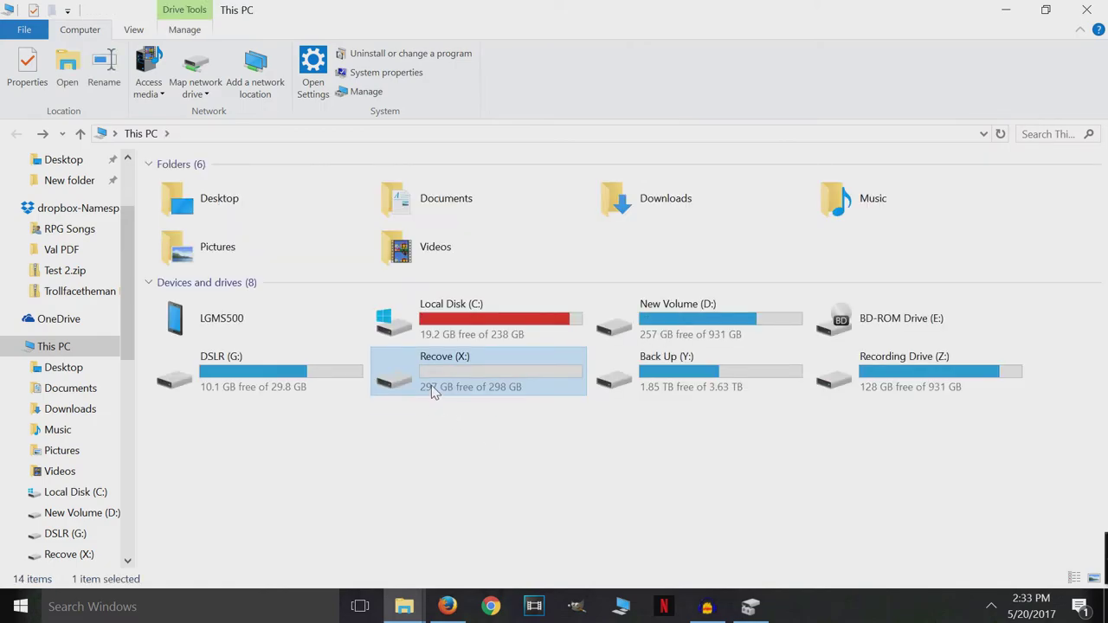
Test writing to the Recove (X:) drive by creating a new folder there and deleting it again
double_click(433, 406)
right_click(415, 268)
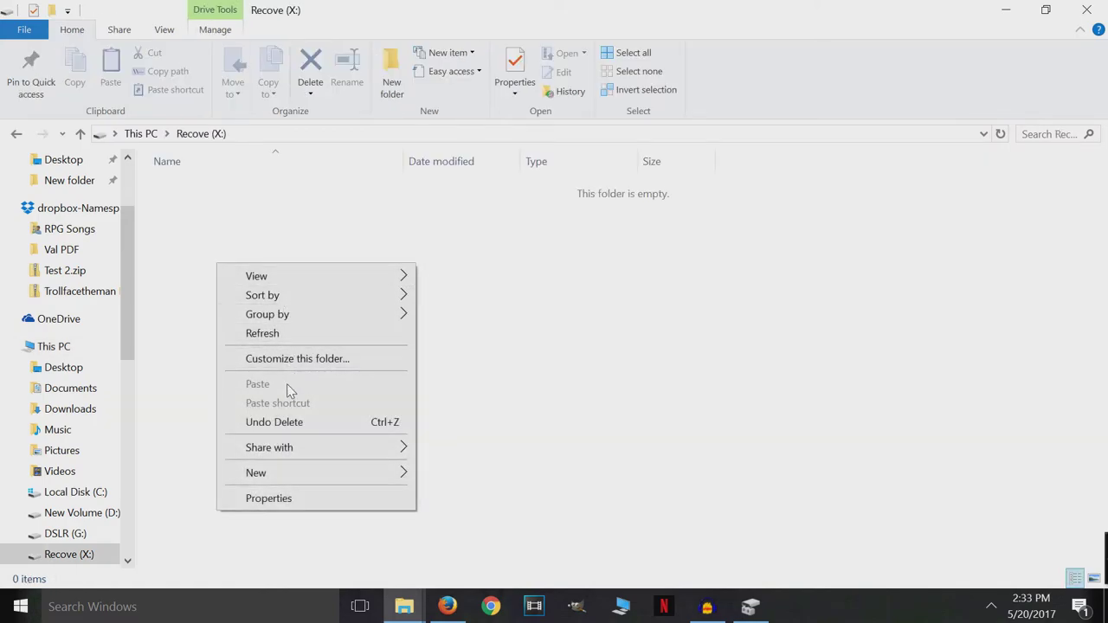
mouse_move(279, 473)
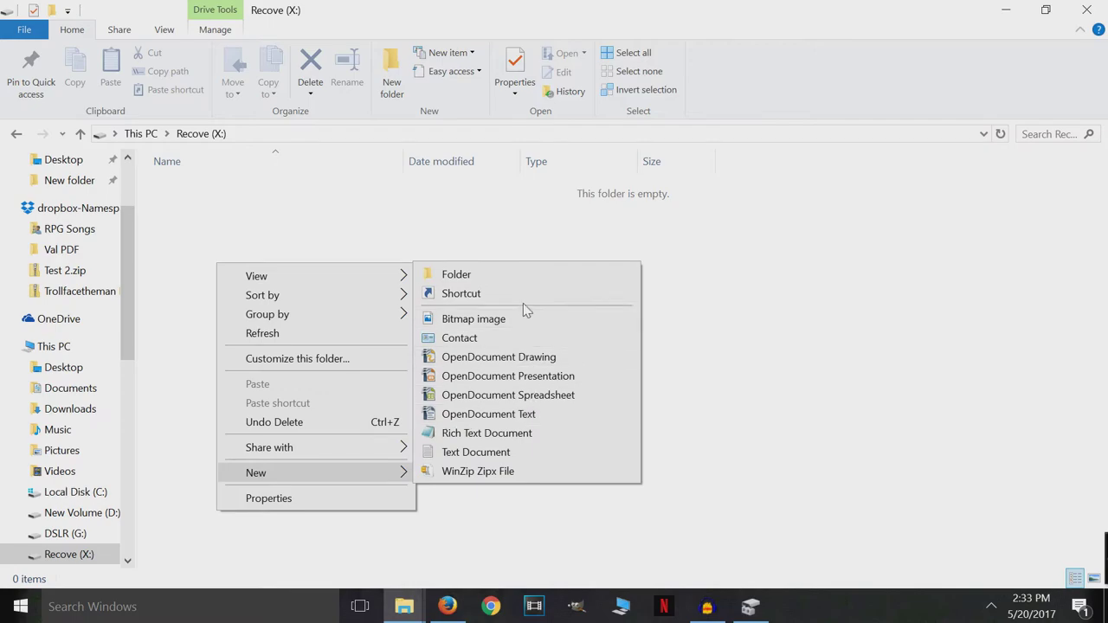
left_click(512, 277)
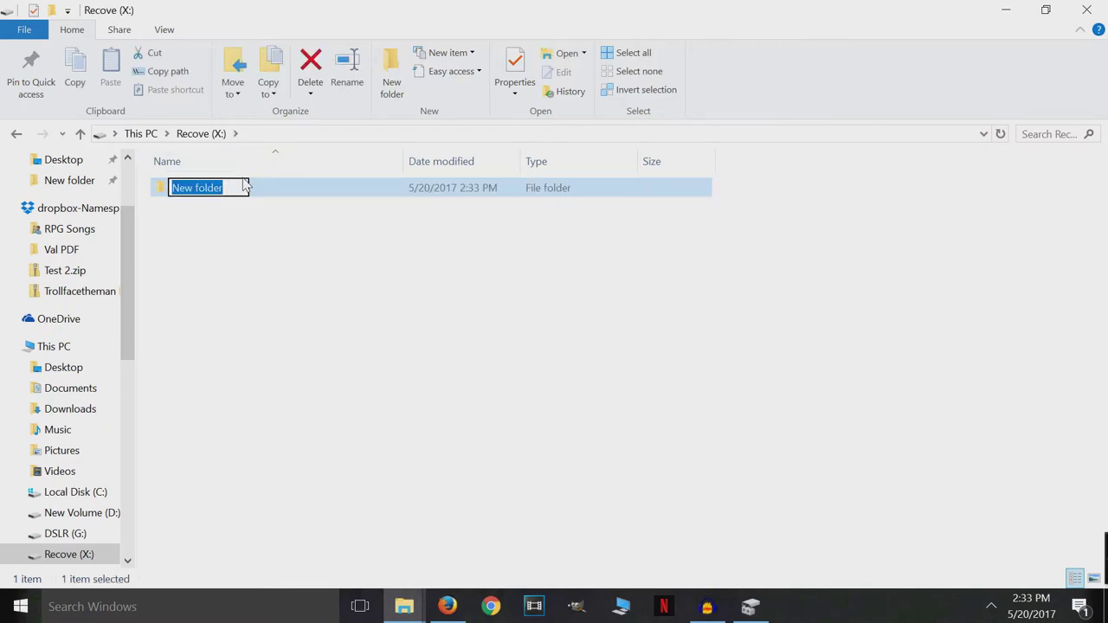
left_click(295, 240)
left_click(229, 200)
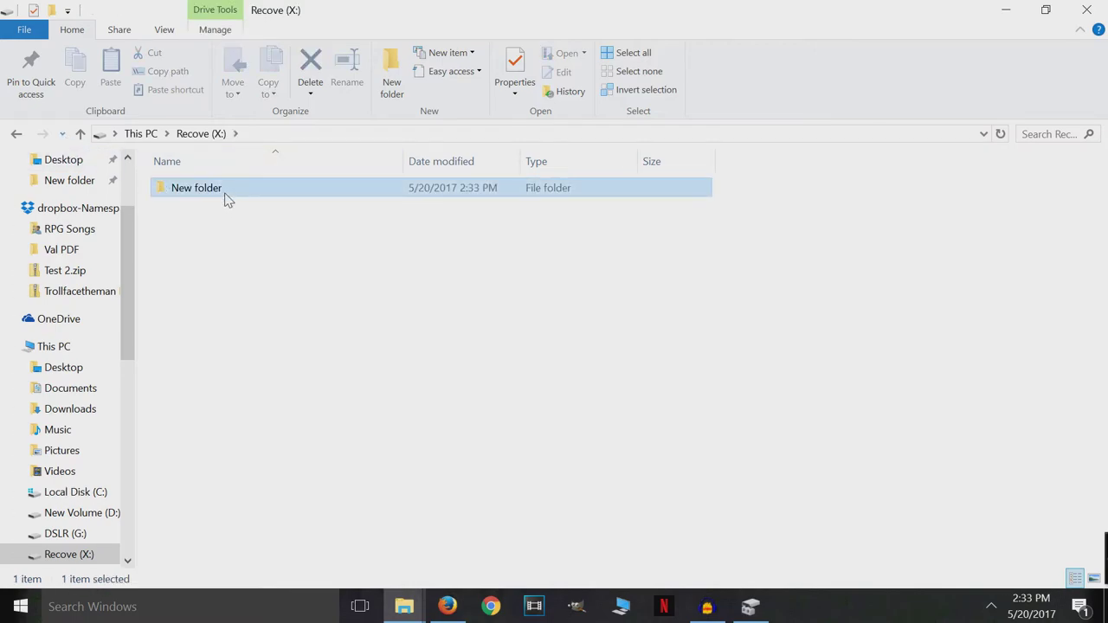
key("Delete")
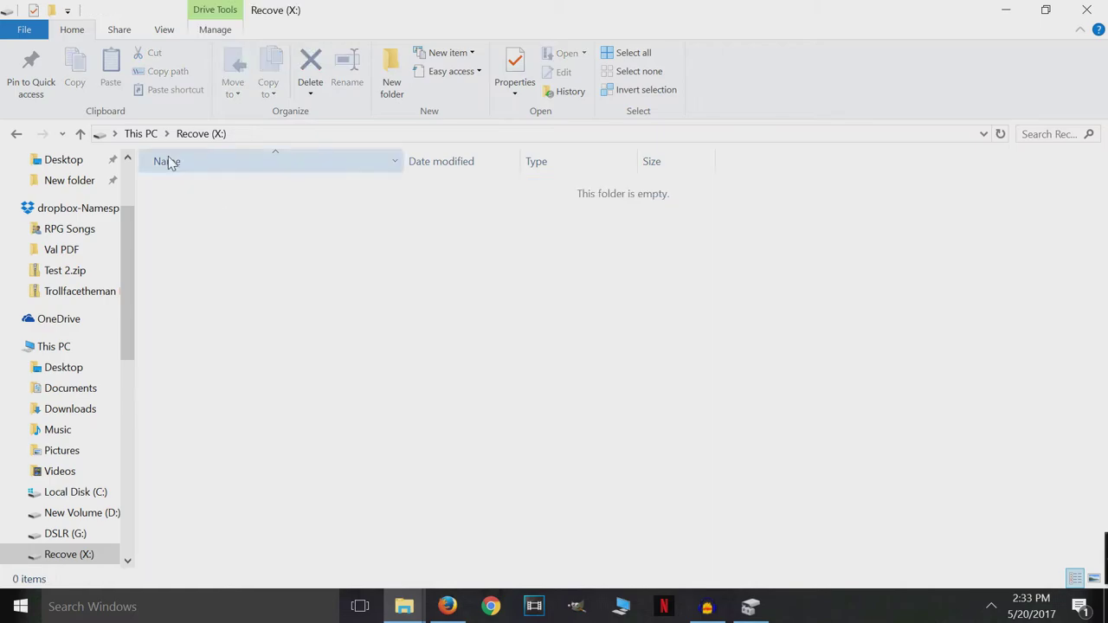
Copy New Photo Poster.png from New Volume (D:) into the Recove (X:) drive
left_click(14, 135)
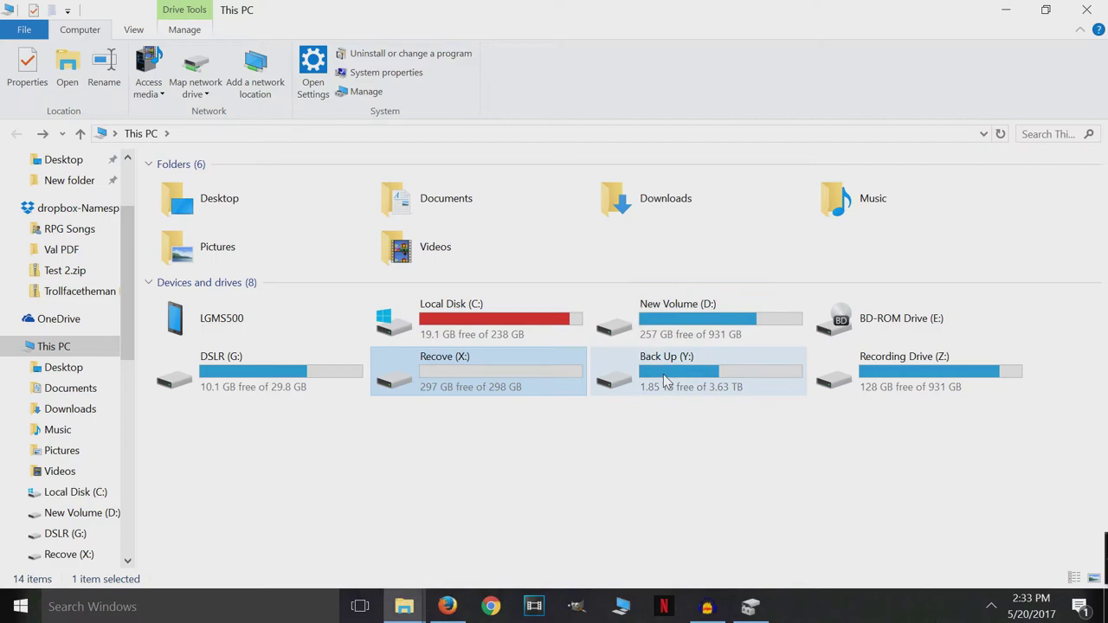
double_click(695, 322)
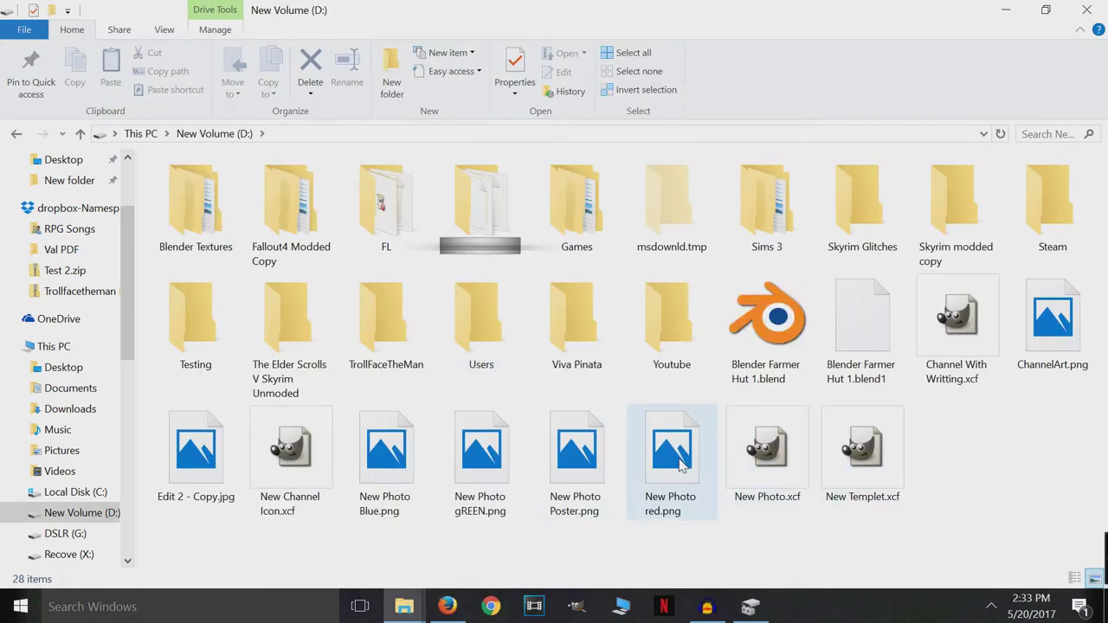
left_click(567, 461)
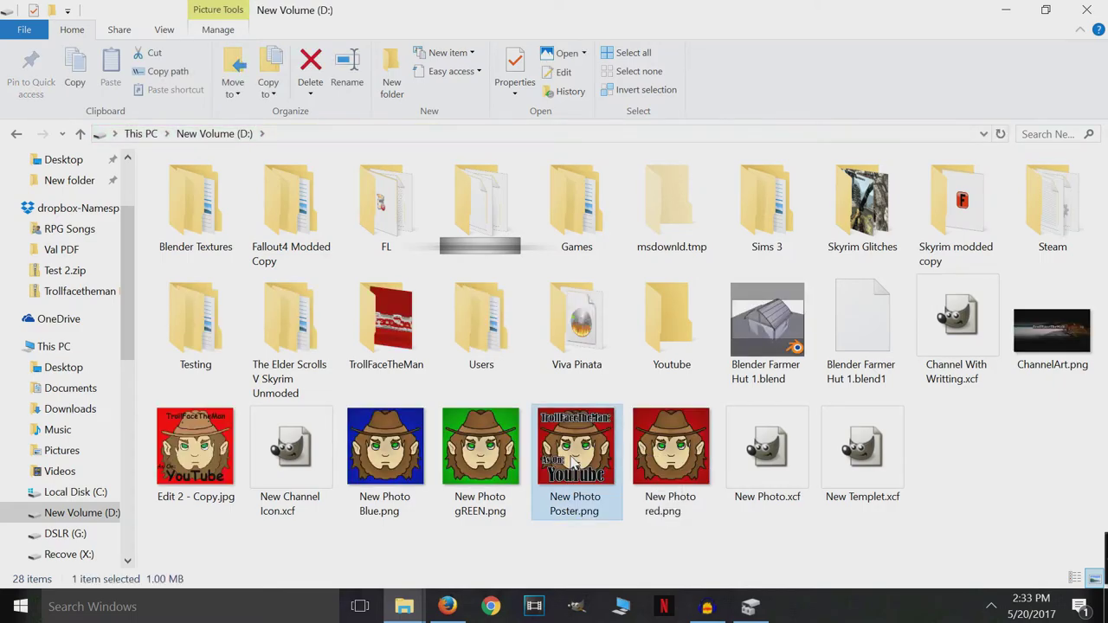
right_click(571, 459)
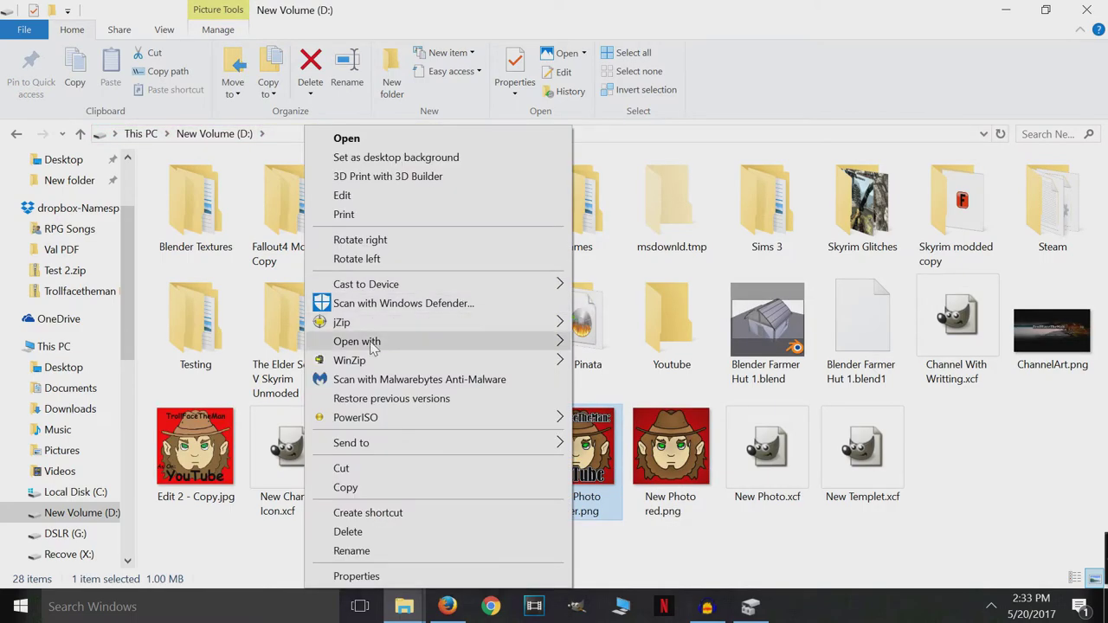
left_click(351, 487)
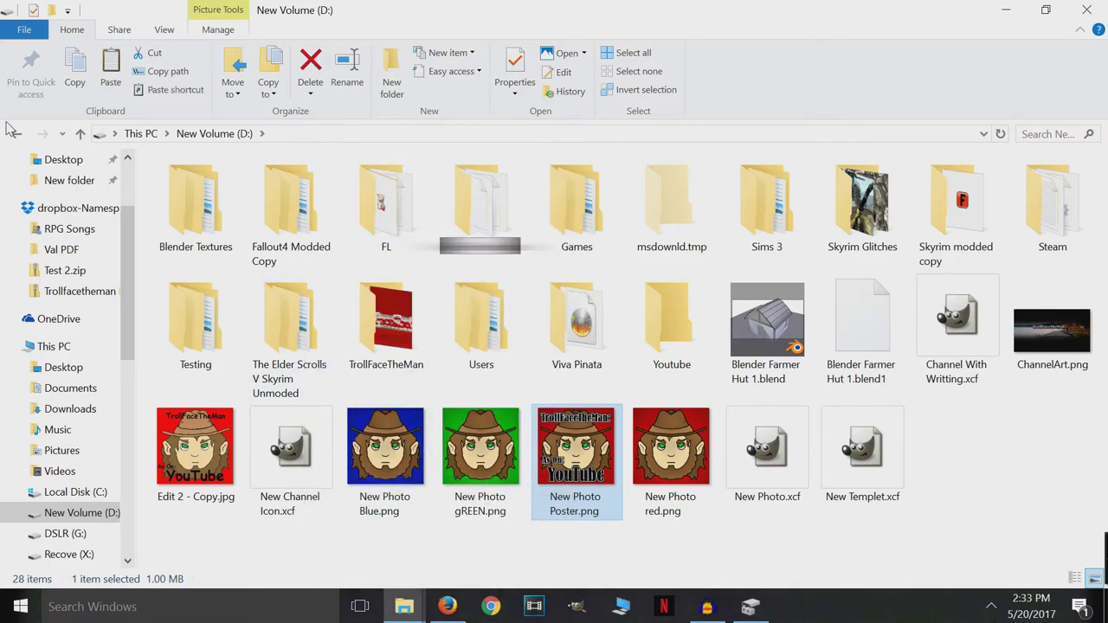
left_click(16, 134)
double_click(422, 372)
right_click(404, 300)
left_click(278, 407)
left_click(275, 208)
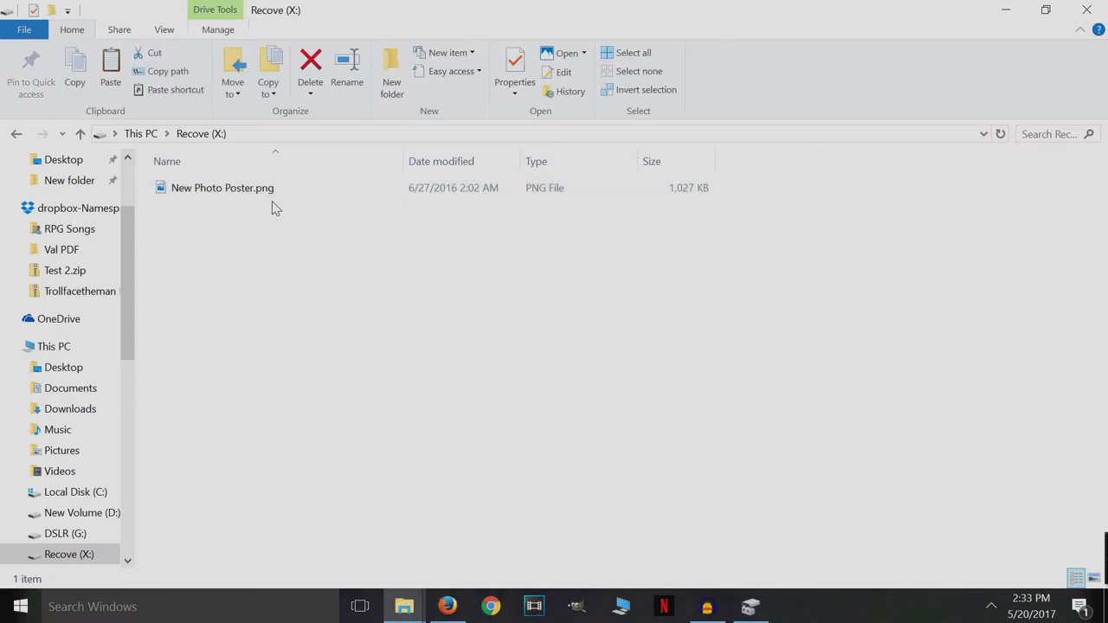
Show the Recove (X:) contents as picture icons and view New Photo Poster.png in Photos, closing it when done
right_click(329, 278)
mouse_move(235, 286)
left_click(391, 307)
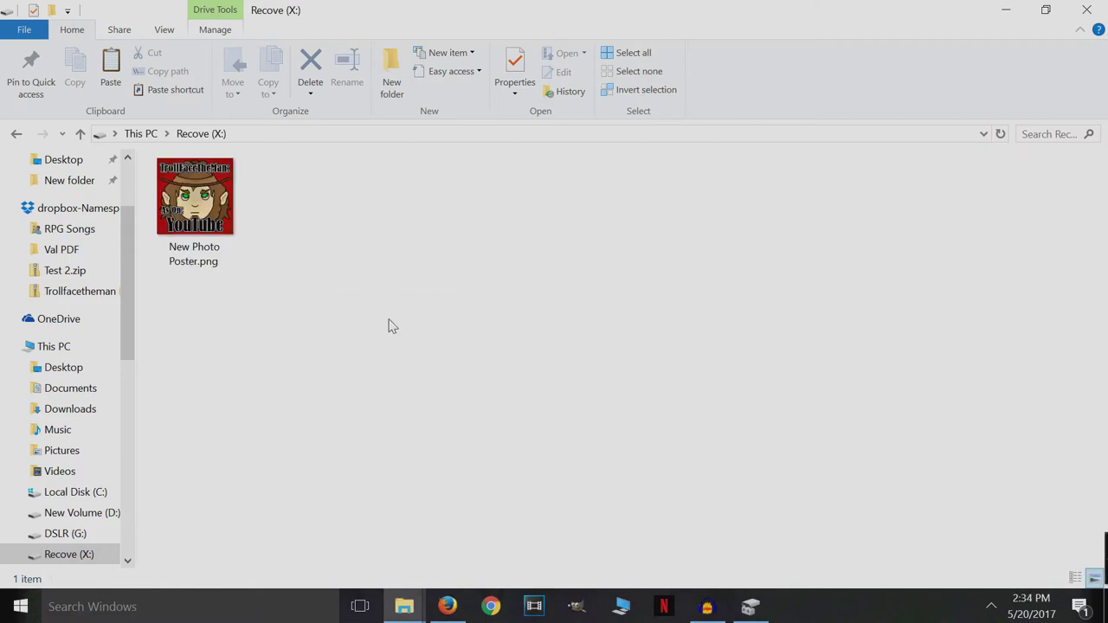
left_click(217, 226)
double_click(216, 227)
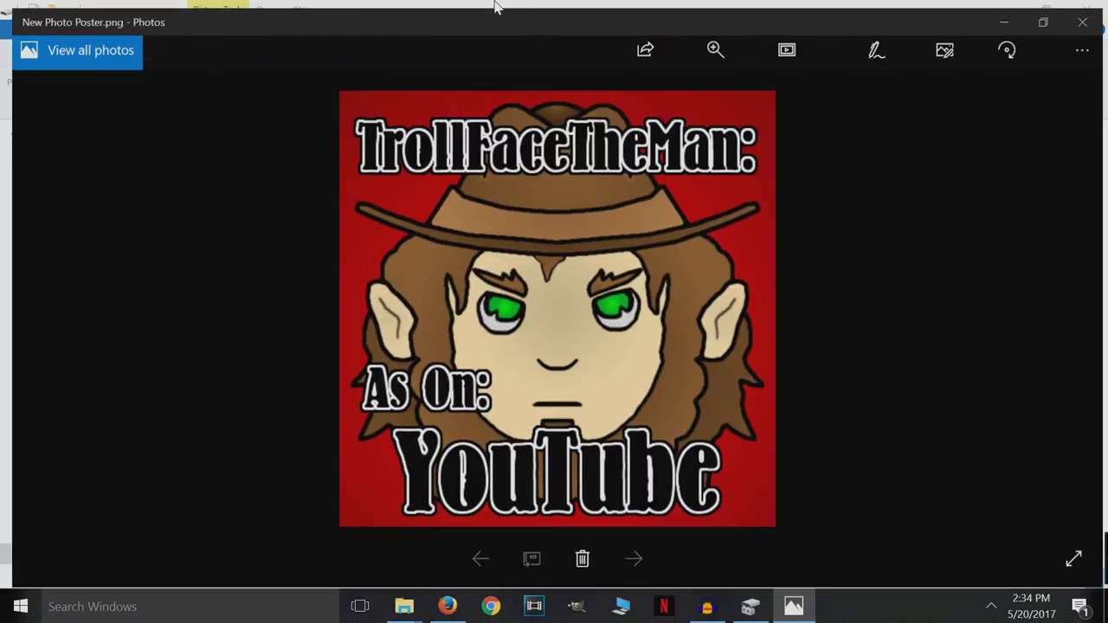
left_click(1087, 14)
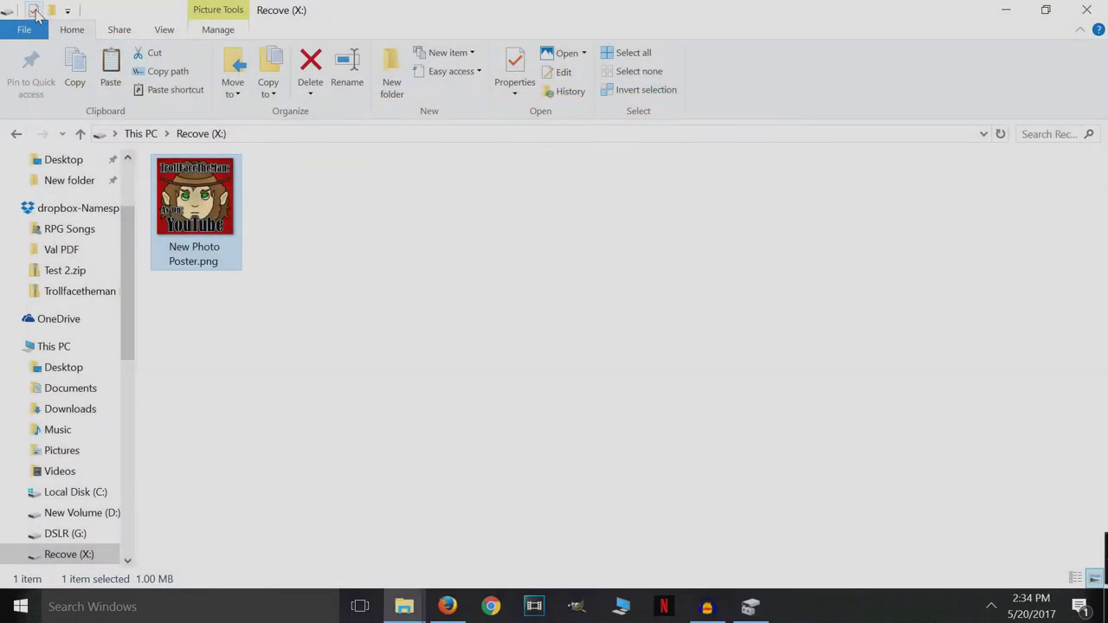
Reopen the Recove (X:) drive, delete New Photo Poster.png from it, and return to This PC
left_click(15, 136)
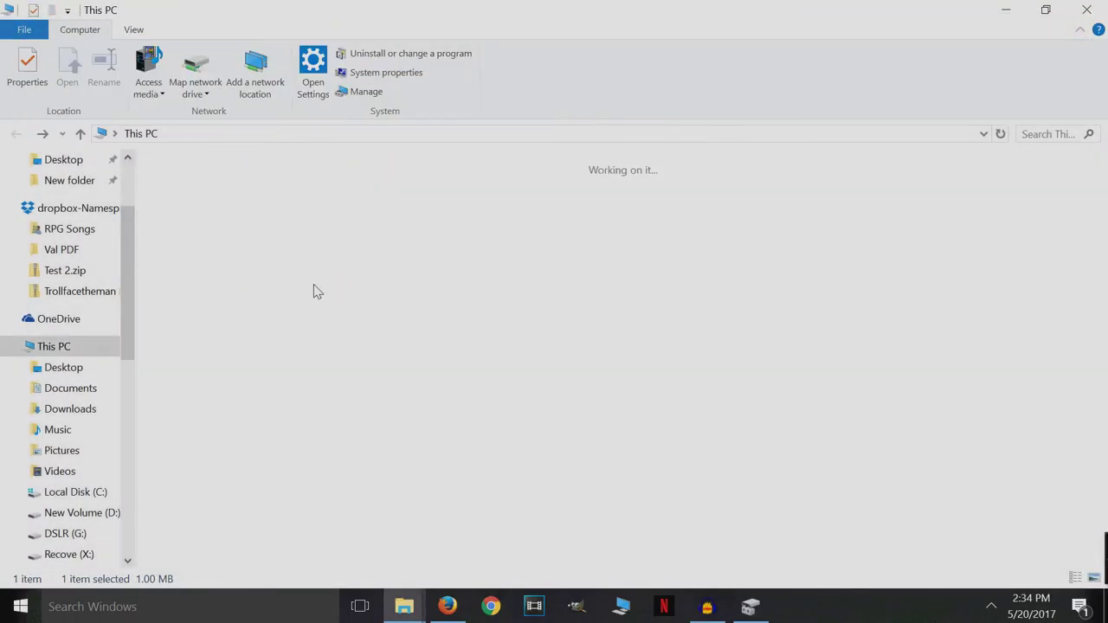
double_click(481, 364)
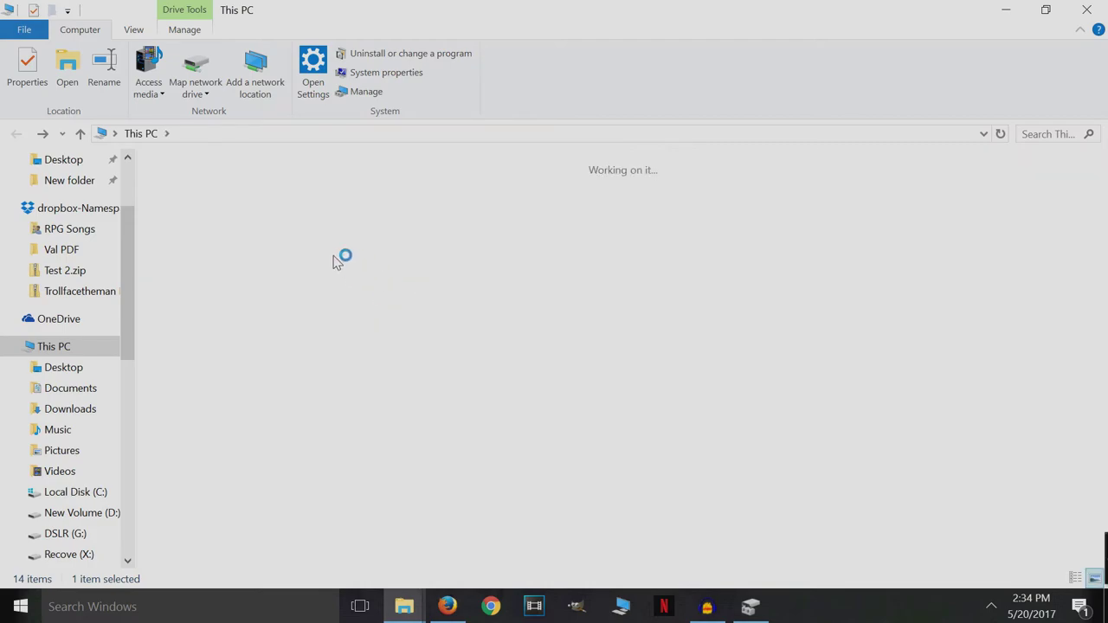
left_click(199, 199)
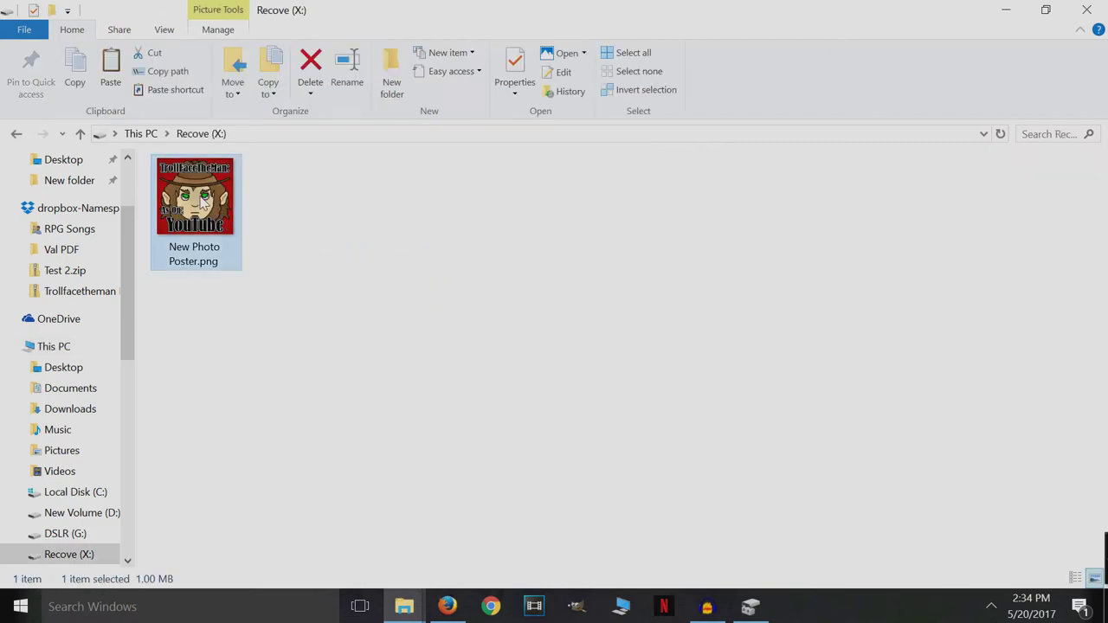
key("Delete")
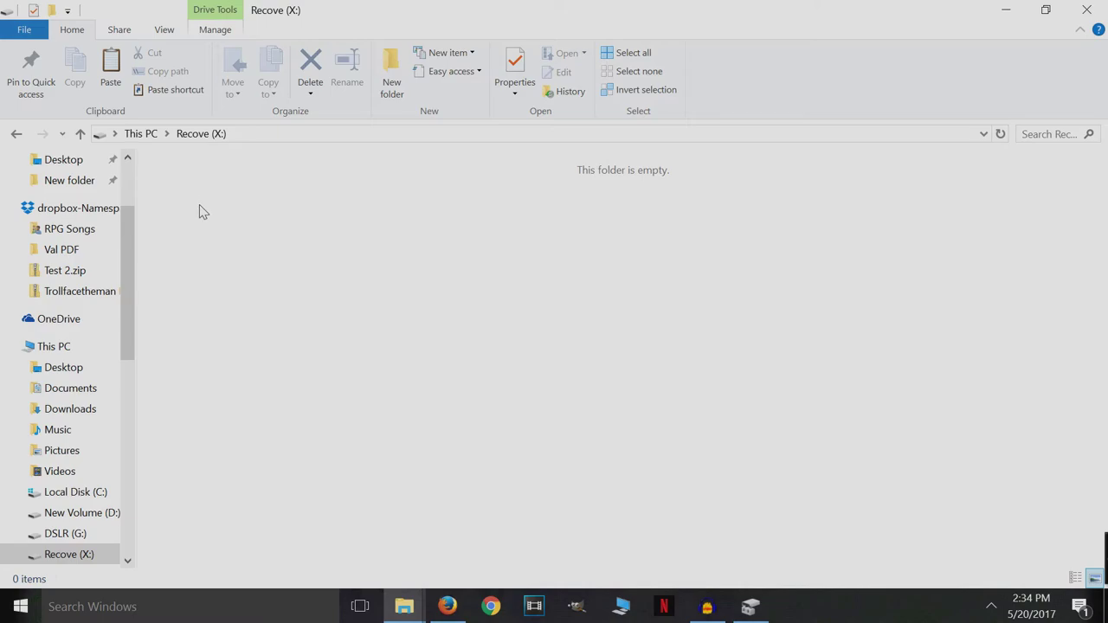
left_click(15, 134)
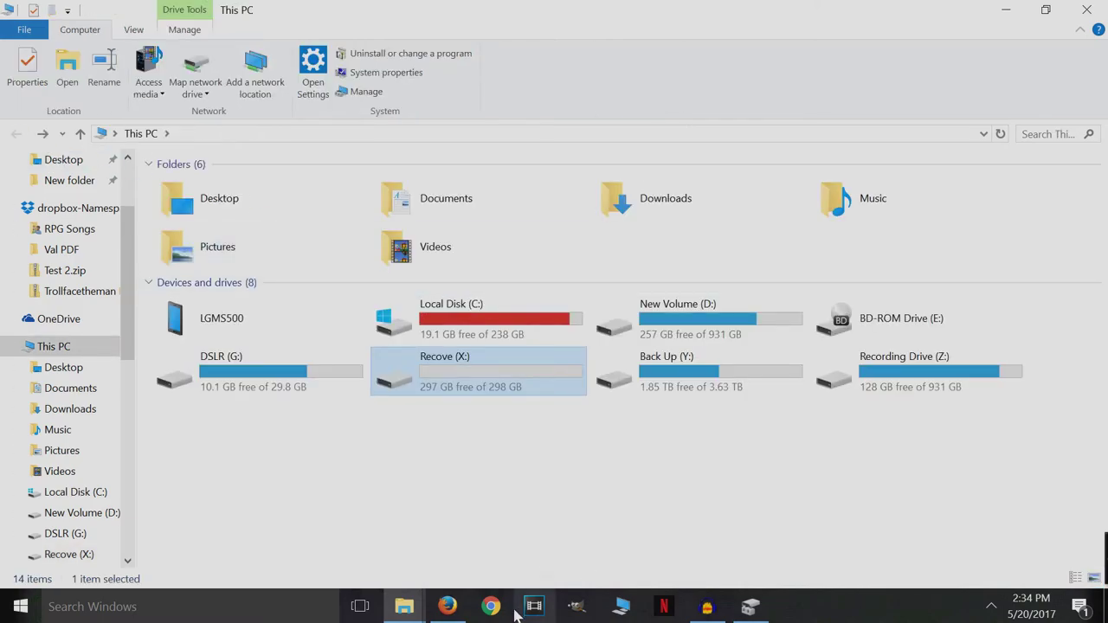
left_click(447, 606)
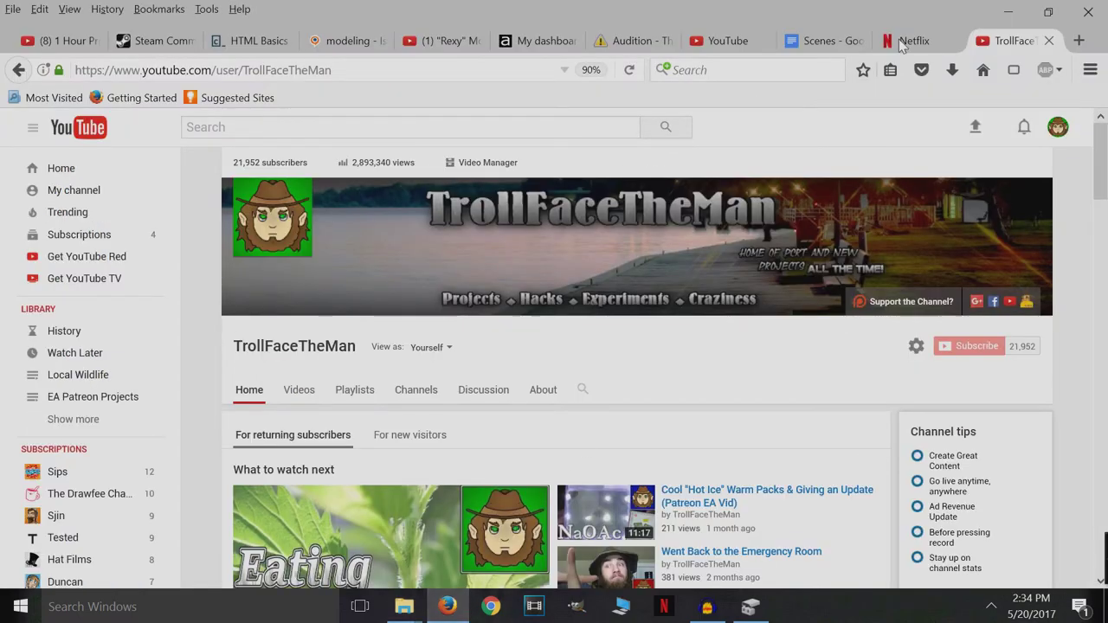
left_click(1089, 11)
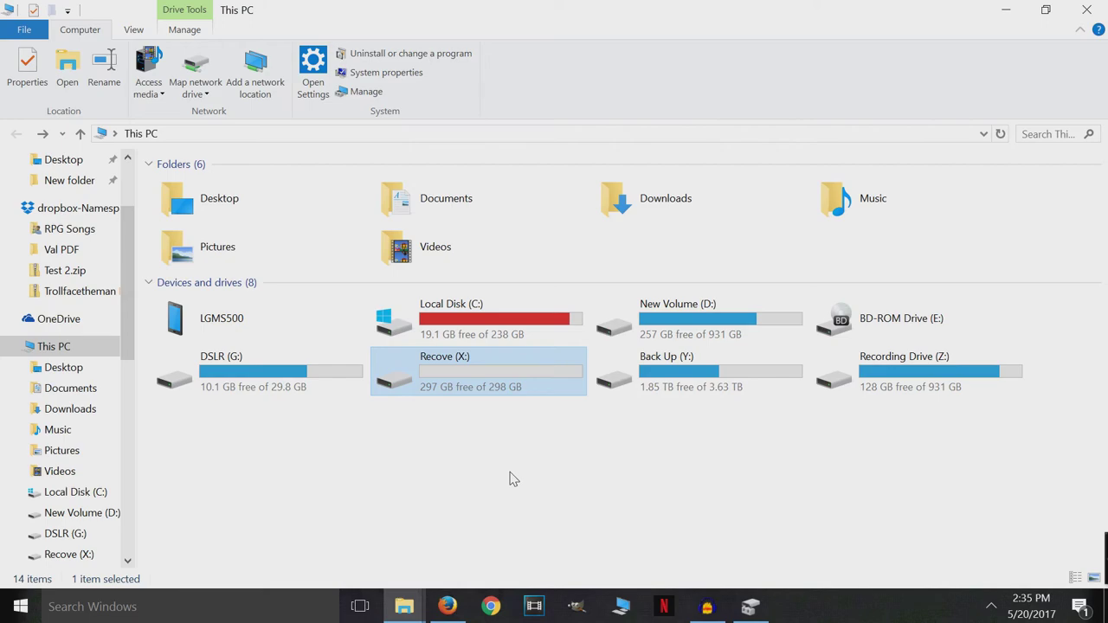
double_click(478, 388)
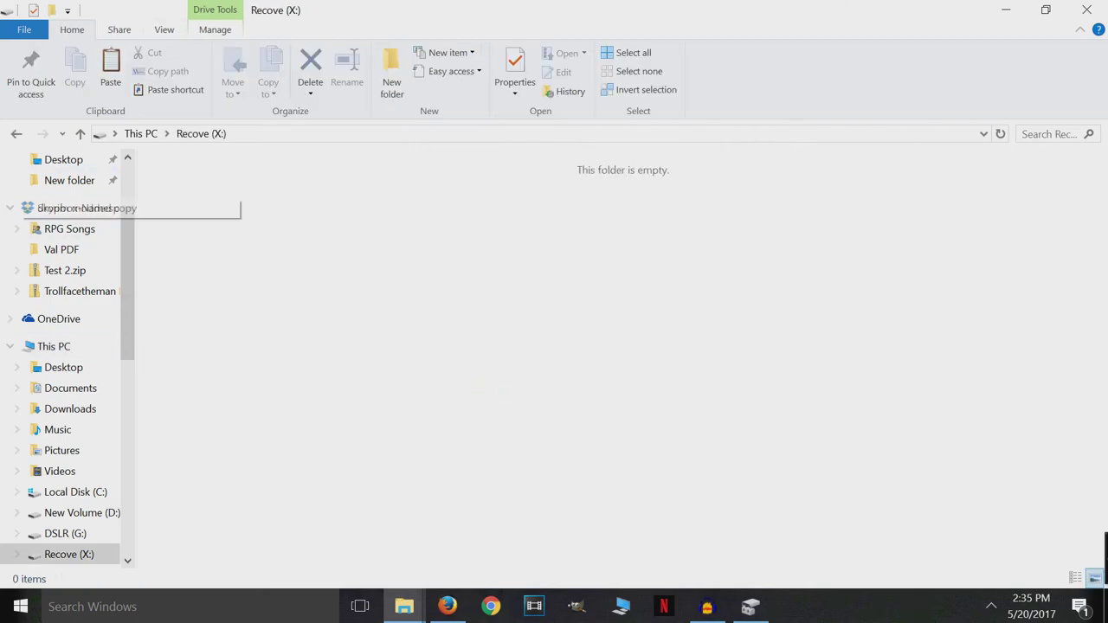
left_click(16, 133)
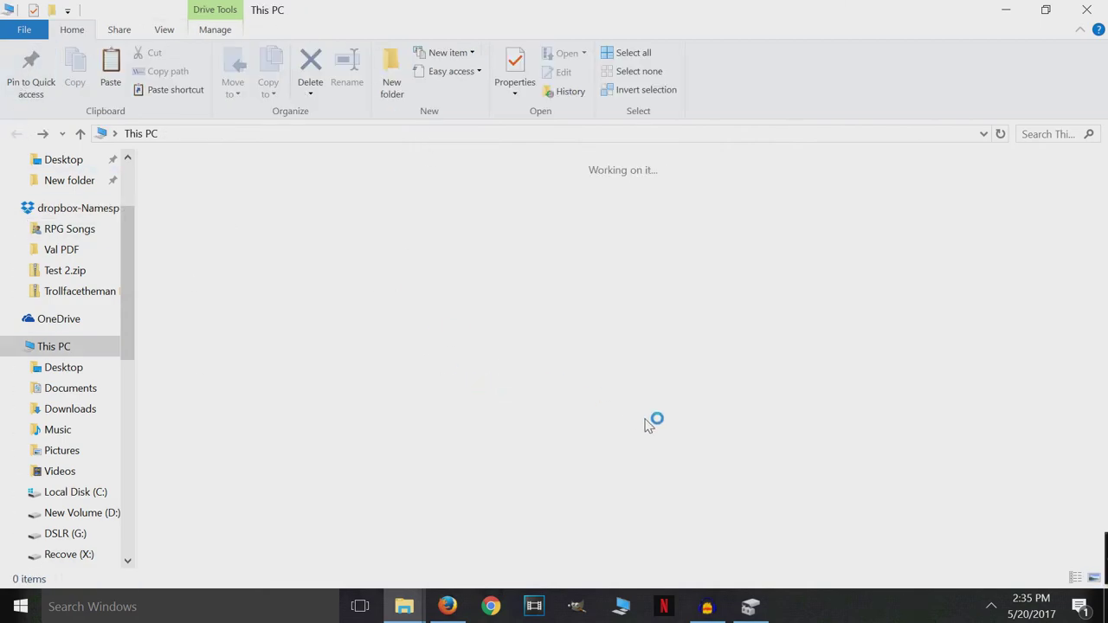